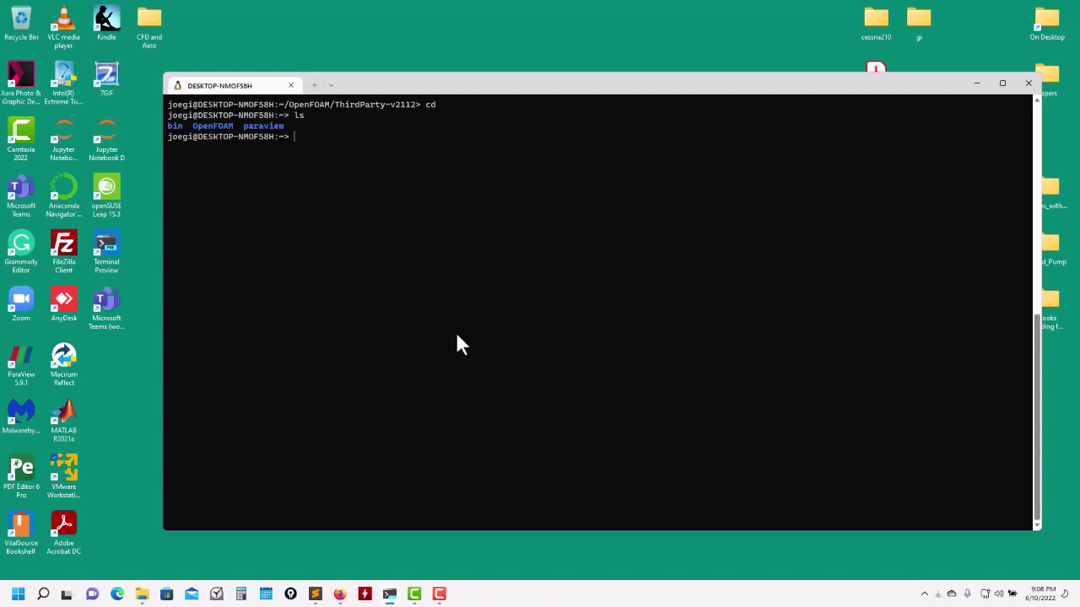
Load the OpenFOAM v2112 environment with of2112 and foam, then list OpenFOAM-v2112 and its parent folder.
{"action": "type", "text": "of2112 "}
{"action": "type", "text": "foam"}
{"action": "key", "text": "Return"}
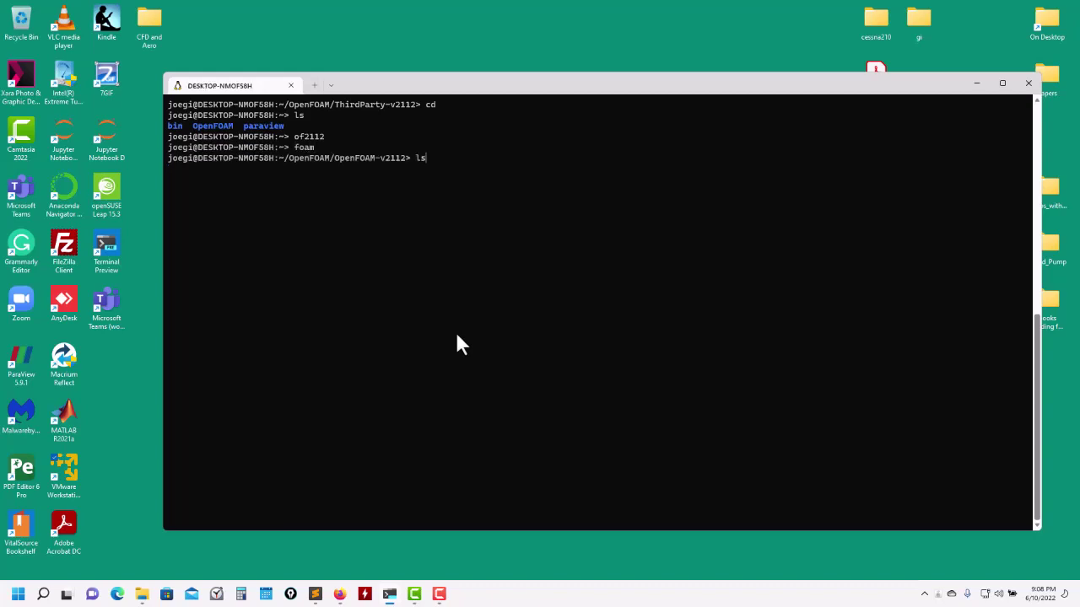
{"action": "type", "text": "ls"}
{"action": "key", "text": "Return"}
{"action": "type", "text": "cd .."}
{"action": "key", "text": "Return"}
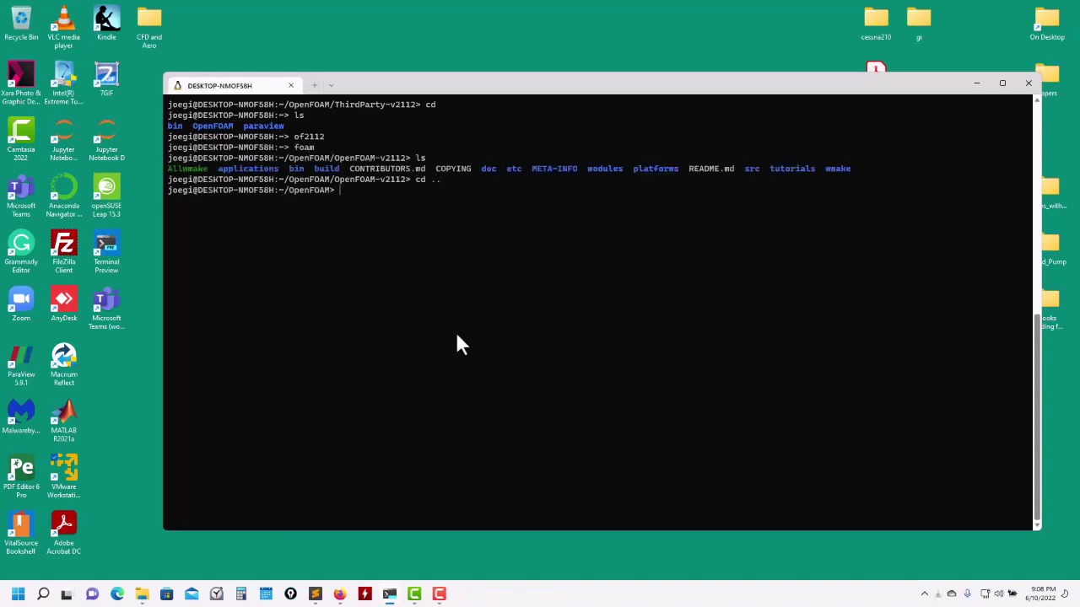
{"action": "type", "text": "ls"}
{"action": "key", "text": "Return"}
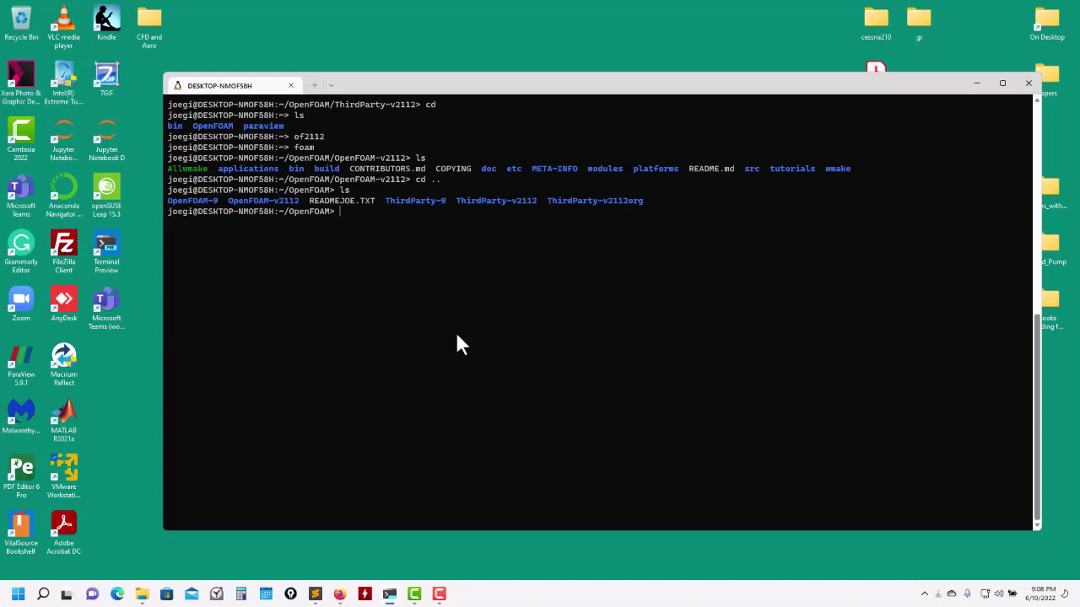
Enter the ThirdParty-v2112 folder and list its build scripts.
{"action": "type", "text": "cd T"}
{"action": "key", "text": "Tab"}
{"action": "type", "text": "v2112"}
{"action": "key", "text": "Return"}
{"action": "type", "text": "ls"}
{"action": "key", "text": "Return"}
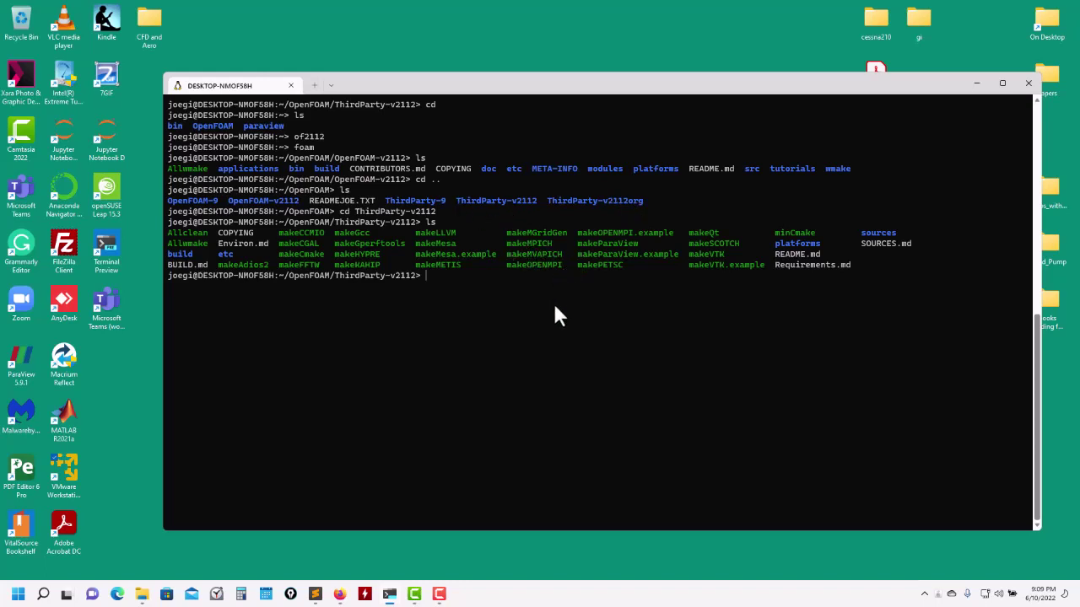
Run ./makePETSC, which reports the PETSc sources are missing.
{"action": "type", "text": "./makeP"}
{"action": "key", "text": "Tab"}
{"action": "key", "text": "Tab"}
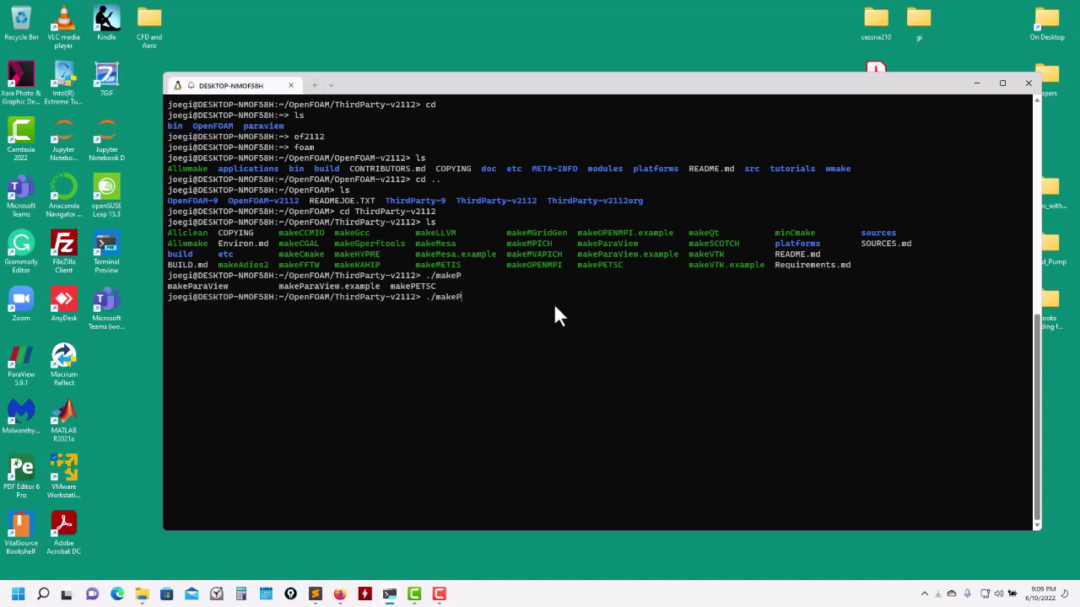
{"action": "type", "text": "E"}
{"action": "key", "text": "Tab"}
{"action": "key", "text": "Return"}
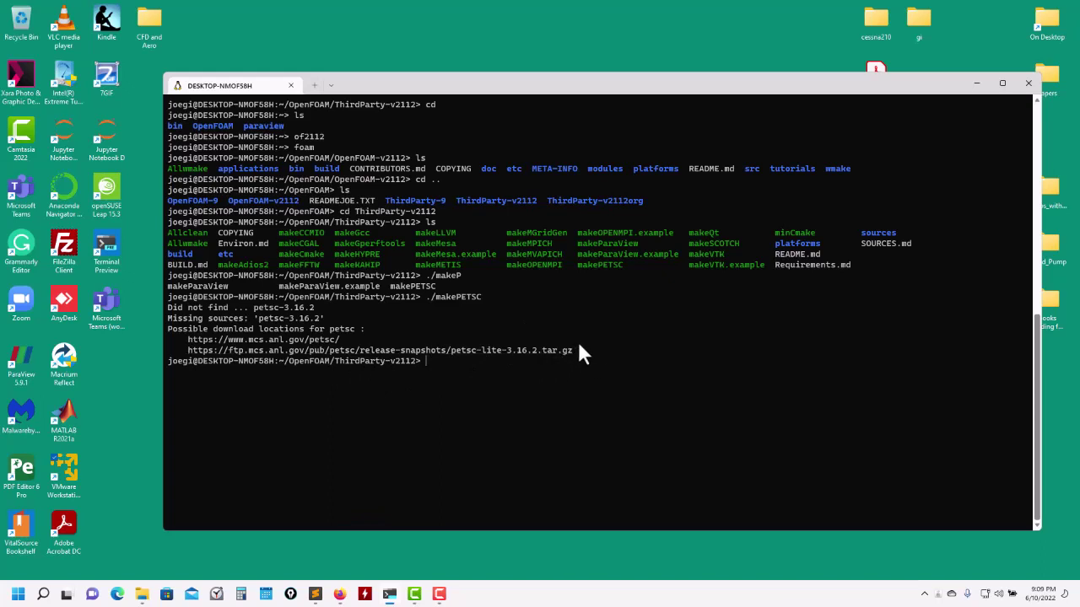
Download petsc-lite-3.16.2.tar.gz with wget using the URL copied from the build output.
{"action": "left_click_drag", "start_coordinate": [577, 350], "coordinate": [267, 357]}
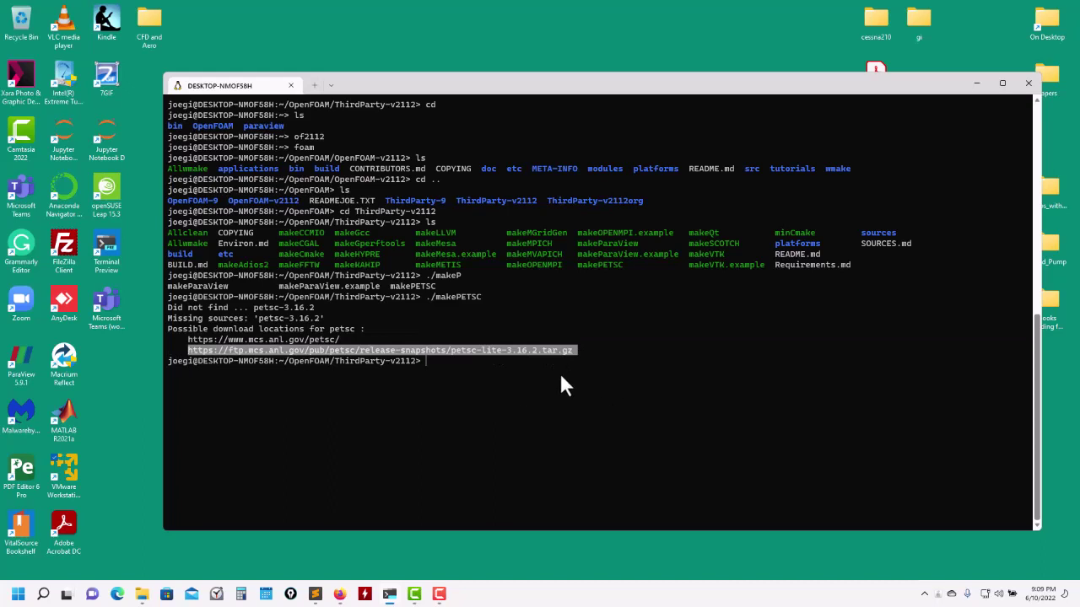
{"action": "left_click", "coordinate": [559, 370]}
{"action": "left_click_drag", "start_coordinate": [588, 355], "coordinate": [189, 353]}
{"action": "right_click", "coordinate": [462, 361]}
{"action": "right_click", "coordinate": [464, 365]}
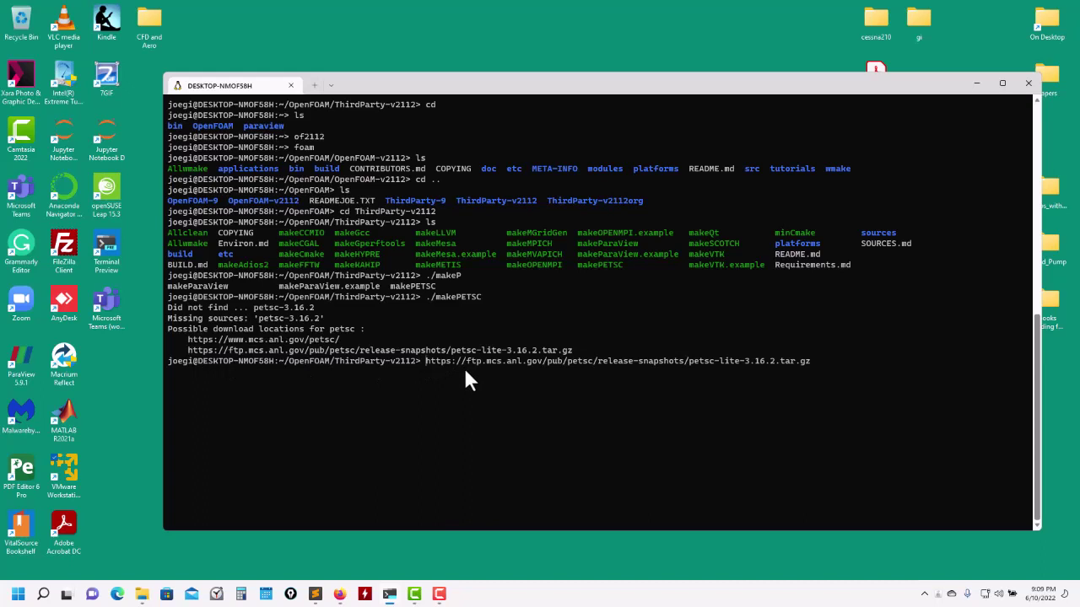
{"action": "type", "text": "wget"}
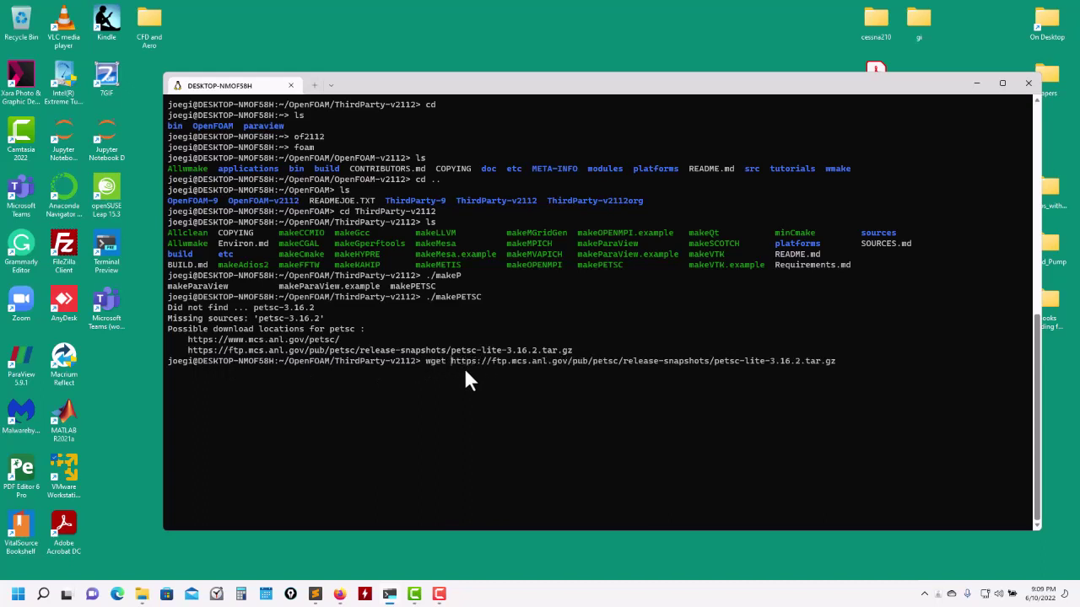
{"action": "key", "text": "Return"}
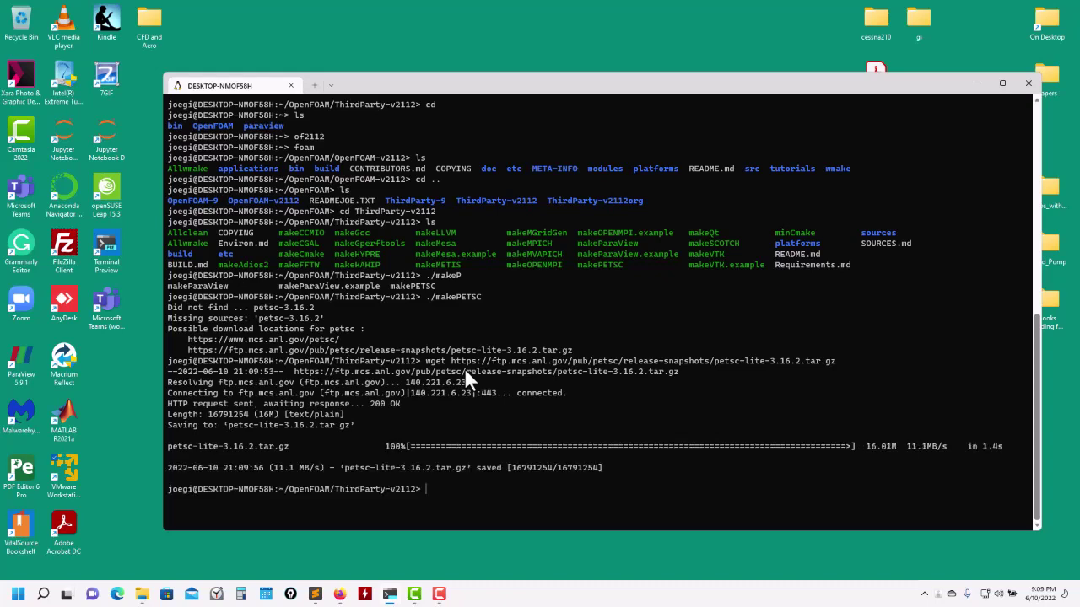
List the folder to confirm the archive and rerun ./makePETSC.
{"action": "type", "text": "ls"}
{"action": "key", "text": "Return"}
{"action": "key", "text": "Up"}
{"action": "key", "text": "Up"}
{"action": "key", "text": "Up"}
{"action": "key", "text": "Return"}
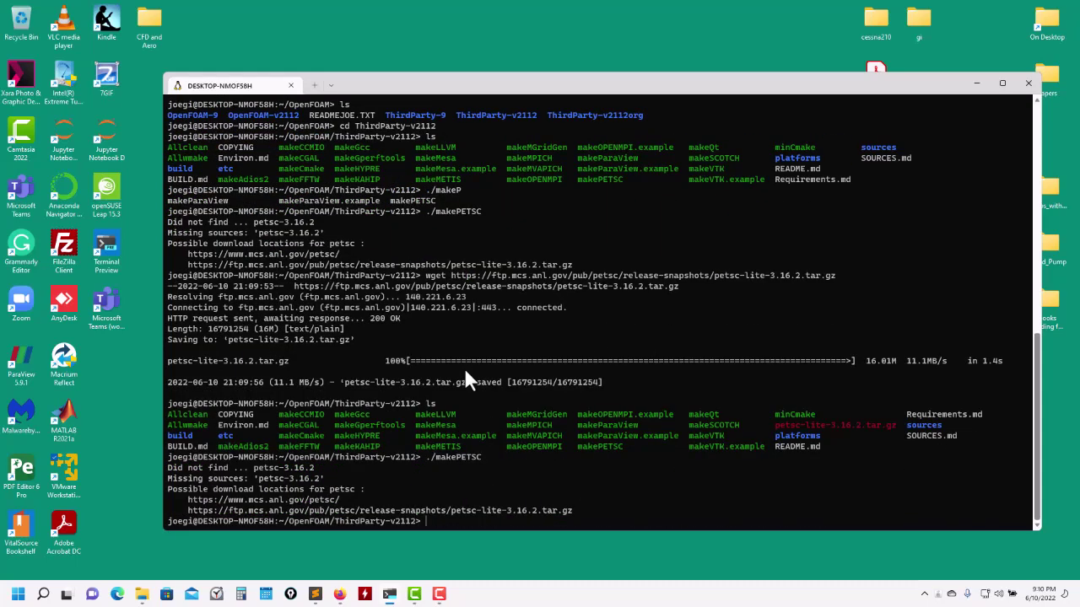
Extract petsc-lite-3.16.2.tar.gz with tar -xzvf and confirm the petsc-3.16.2 folder exists.
{"action": "type", "text": "ls"}
{"action": "key", "text": "Return"}
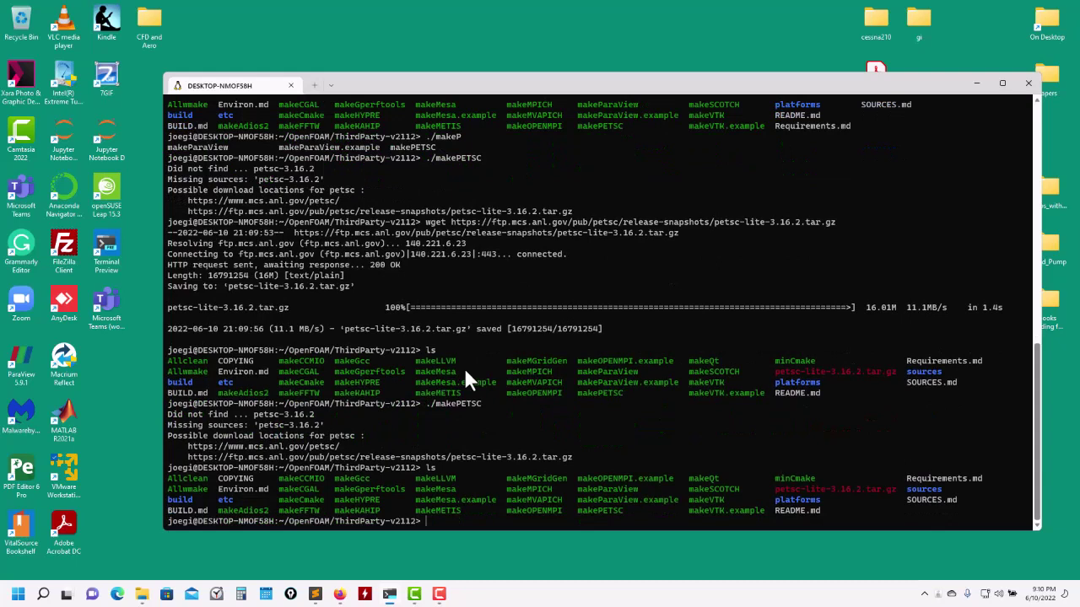
{"action": "type", "text": "tar -xzvf pe"}
{"action": "key", "text": "Tab"}
{"action": "key", "text": "Return"}
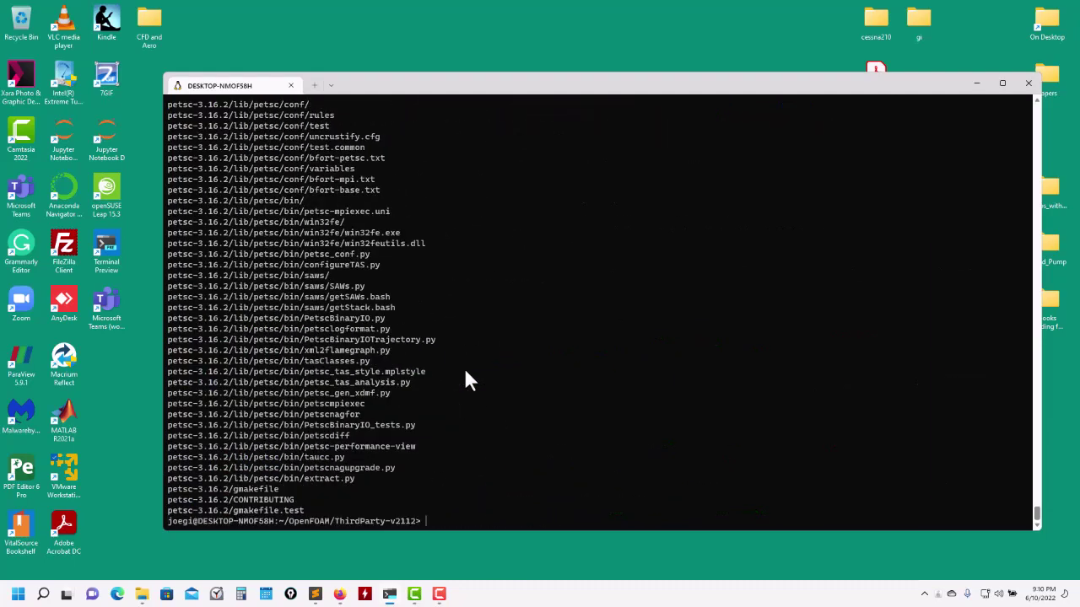
{"action": "type", "text": "ls"}
{"action": "key", "text": "Return"}
Start the PETSc build again with ./makePETSC.
{"action": "key", "text": "Up"}
{"action": "key", "text": "Up"}
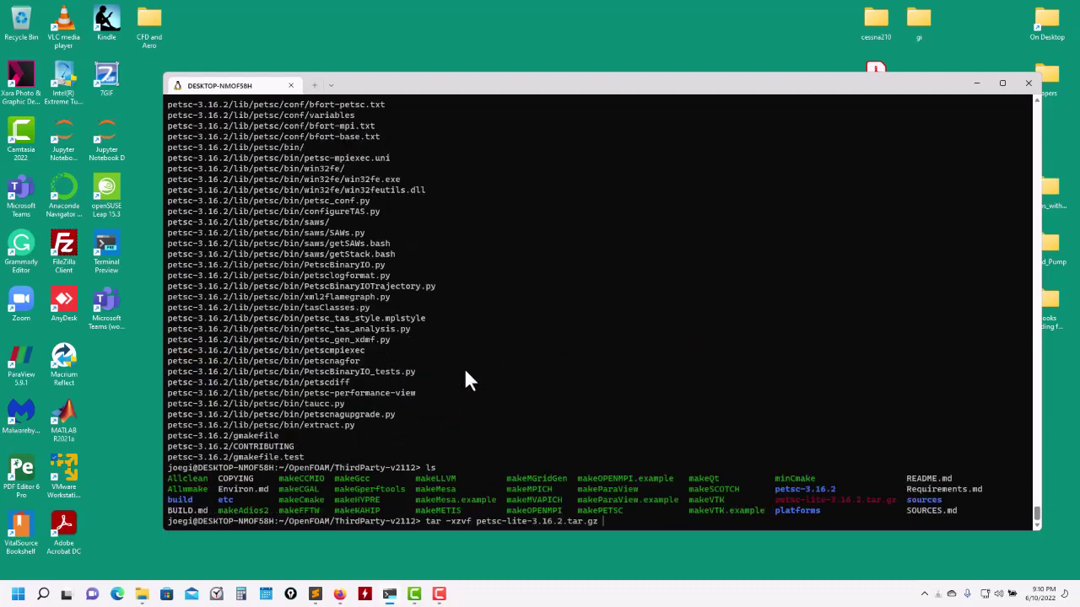
{"action": "key", "text": "BackSpace"}
{"action": "key", "text": "BackSpace"}
{"action": "key", "text": "BackSpace"}
{"action": "key", "text": "BackSpace"}
{"action": "key", "text": "BackSpace"}
{"action": "key", "text": "BackSpace"}
{"action": "key", "text": "BackSpace"}
{"action": "key", "text": "BackSpace"}
{"action": "key", "text": "BackSpace"}
{"action": "key", "text": "BackSpace"}
{"action": "key", "text": "BackSpace"}
{"action": "key", "text": "BackSpace"}
{"action": "key", "text": "BackSpace"}
{"action": "key", "text": "BackSpace"}
{"action": "key", "text": "BackSpace"}
{"action": "key", "text": "BackSpace"}
{"action": "key", "text": "BackSpace"}
{"action": "key", "text": "BackSpace"}
{"action": "key", "text": "BackSpace"}
{"action": "key", "text": "BackSpace"}
{"action": "type", "text": "./makePETSC"}
{"action": "key", "text": "Return"}
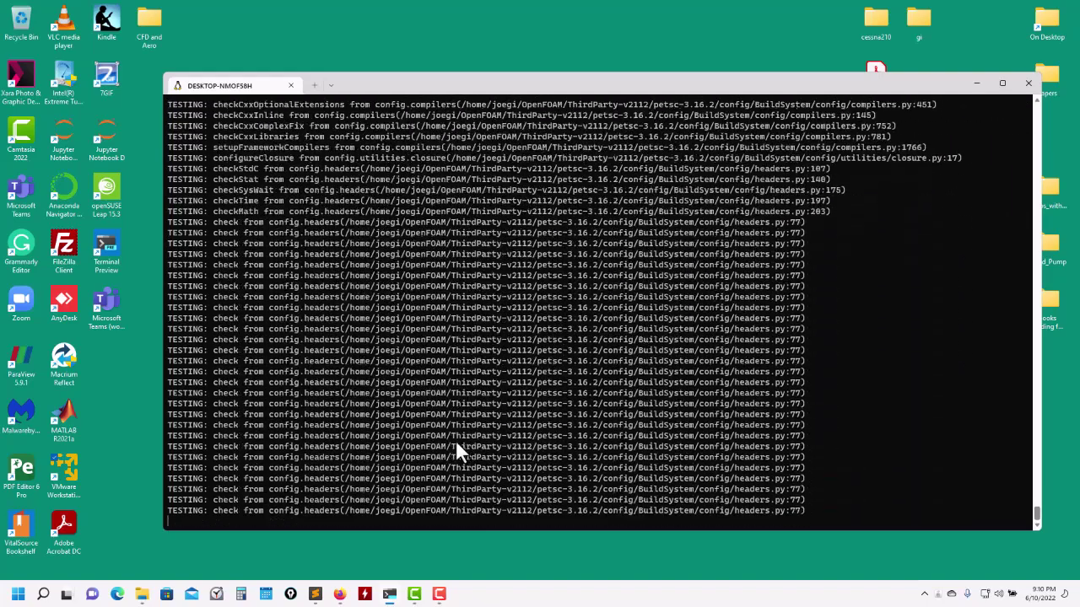
Bring up the Sublime Text installation notes and highlight the blas-devel and lapack-devel install lines.
{"action": "left_click", "coordinate": [315, 594]}
{"action": "scroll", "coordinate": [762, 296], "scroll_direction": "up", "scroll_amount": 20}
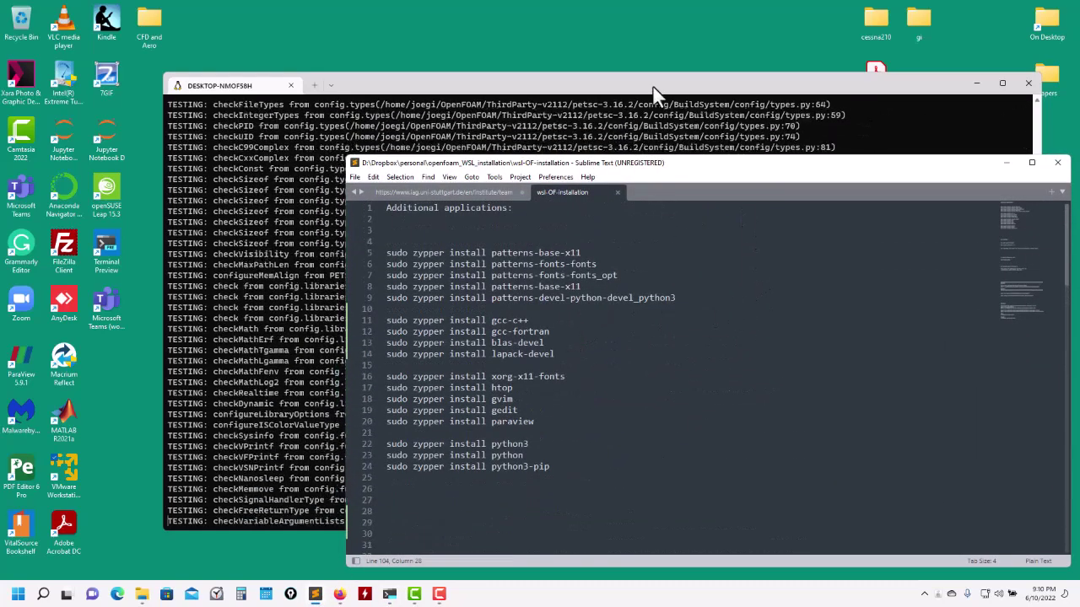
{"action": "left_click_drag", "start_coordinate": [615, 87], "coordinate": [501, 40]}
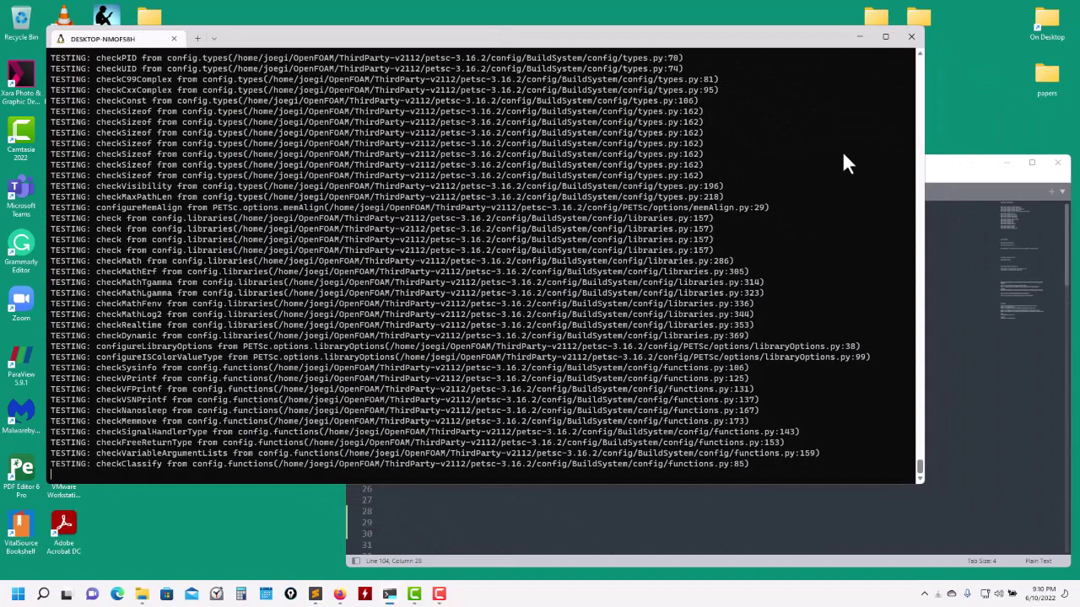
{"action": "left_click", "coordinate": [938, 169]}
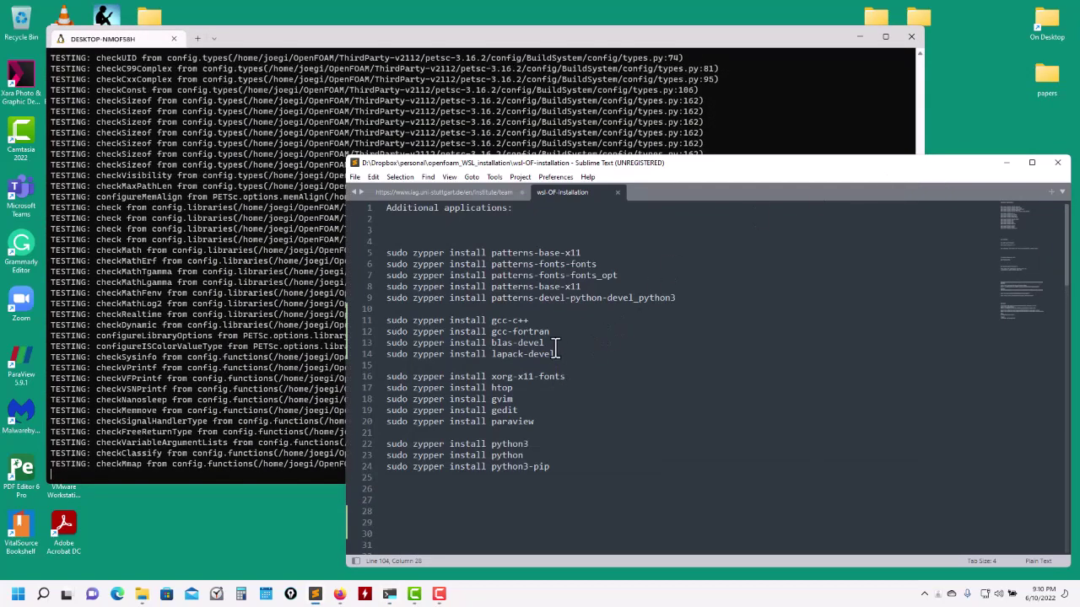
{"action": "left_click_drag", "start_coordinate": [554, 344], "coordinate": [359, 342]}
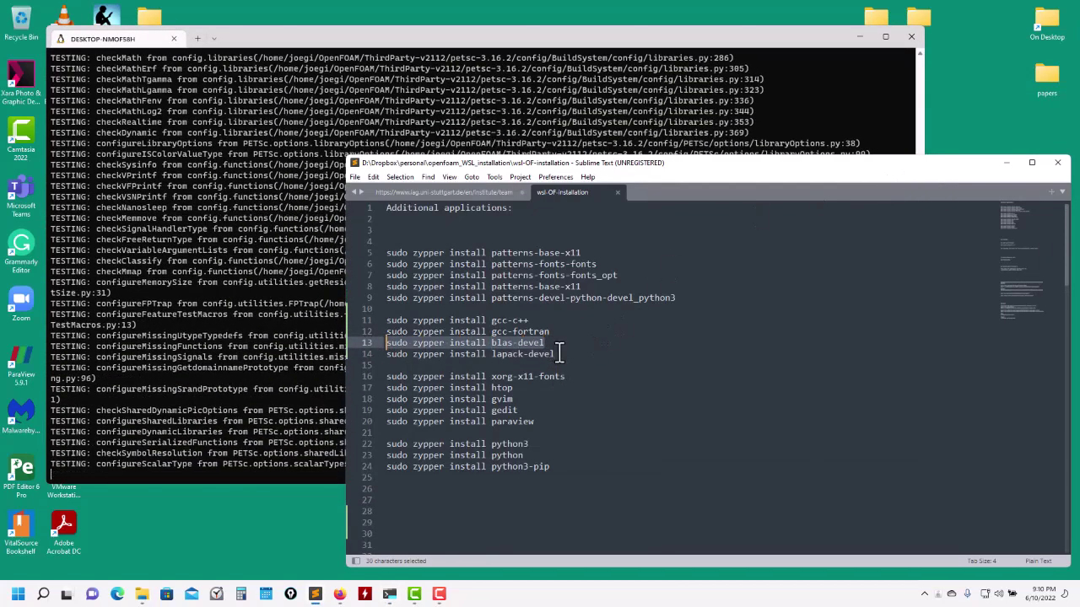
{"action": "left_click_drag", "start_coordinate": [555, 354], "coordinate": [377, 346]}
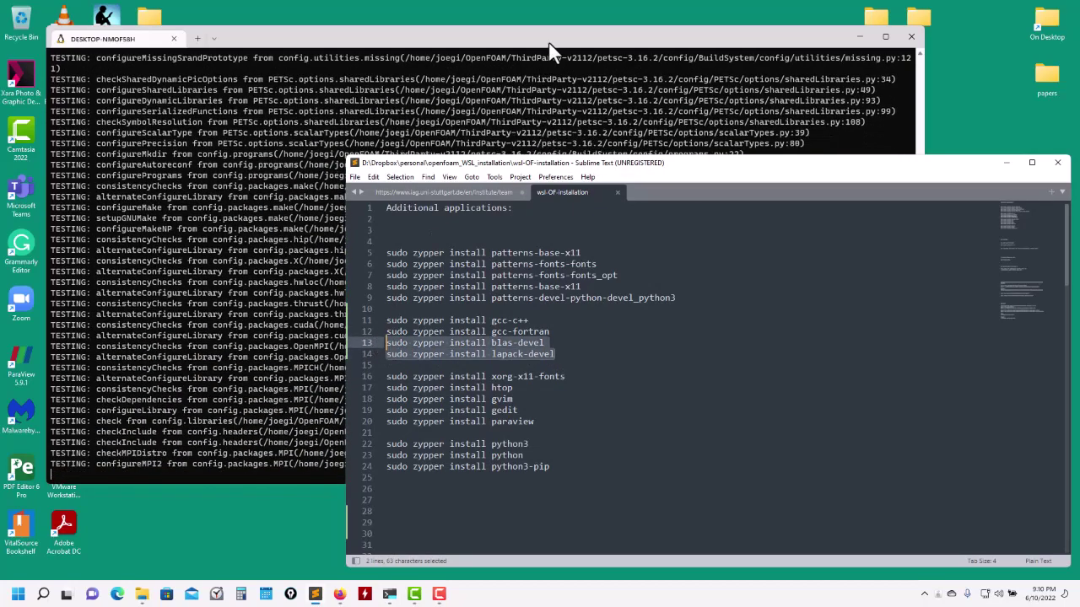
Highlight the gcc-fortran install line, then return to the terminal showing PETSc 3.16.2 installed.
{"action": "left_click_drag", "start_coordinate": [549, 44], "coordinate": [519, 24]}
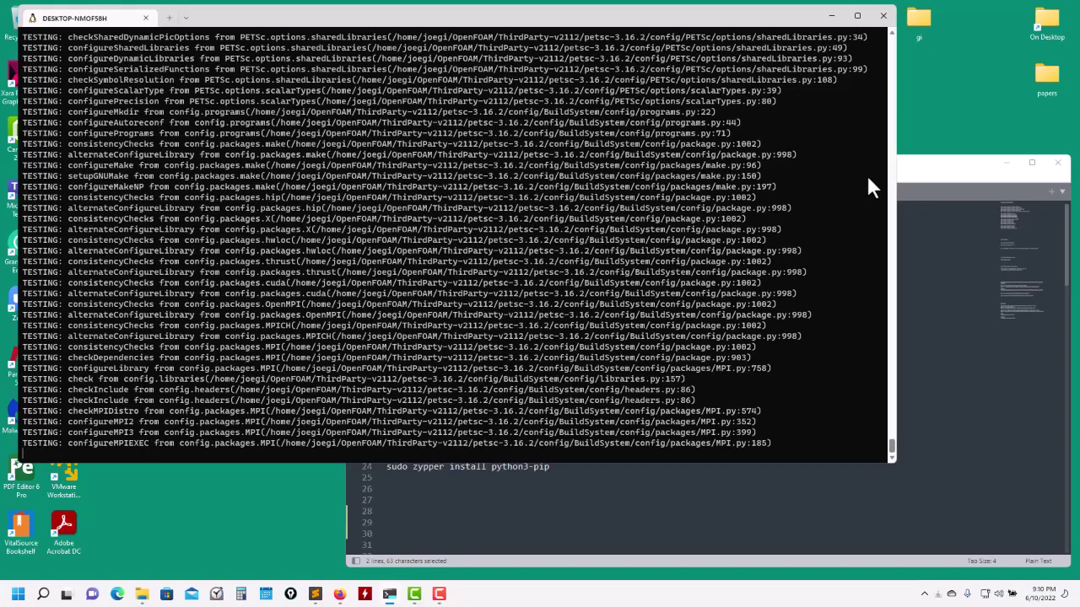
{"action": "left_click", "coordinate": [938, 171]}
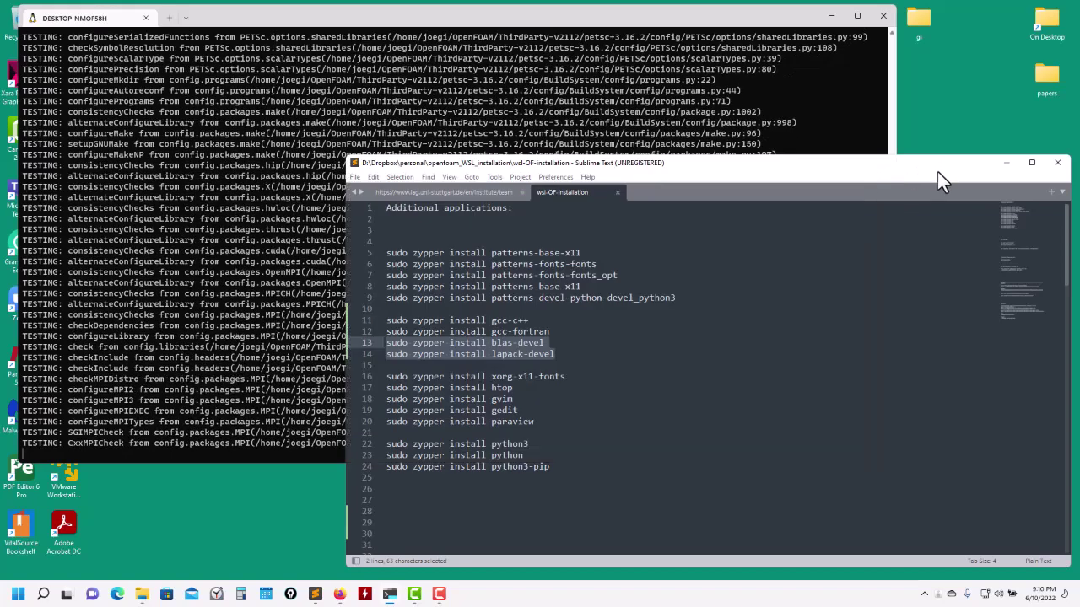
{"action": "left_click", "coordinate": [556, 353]}
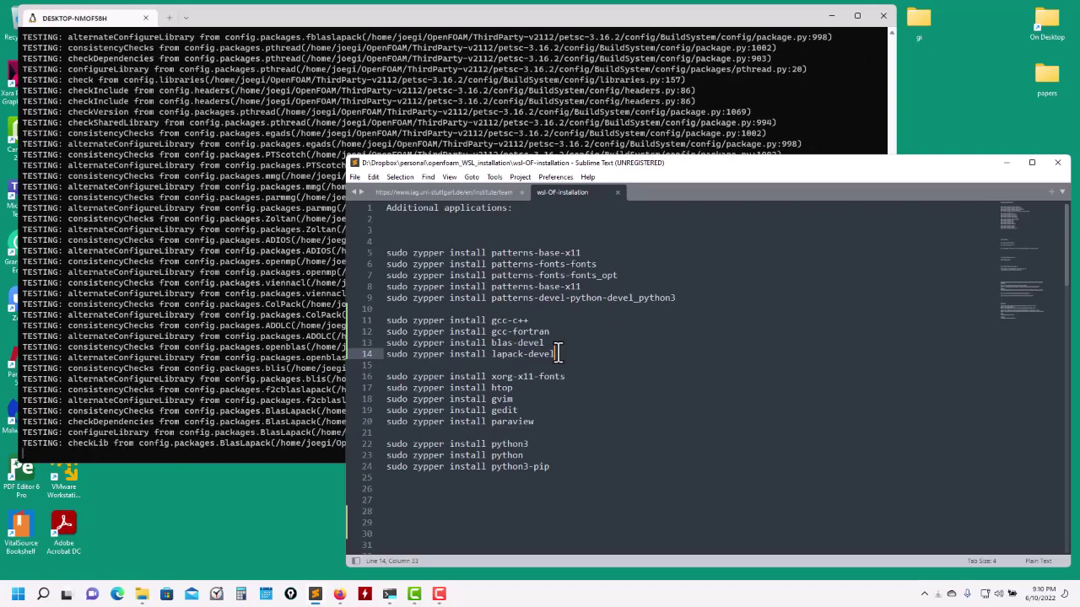
{"action": "left_click_drag", "start_coordinate": [554, 332], "coordinate": [379, 337]}
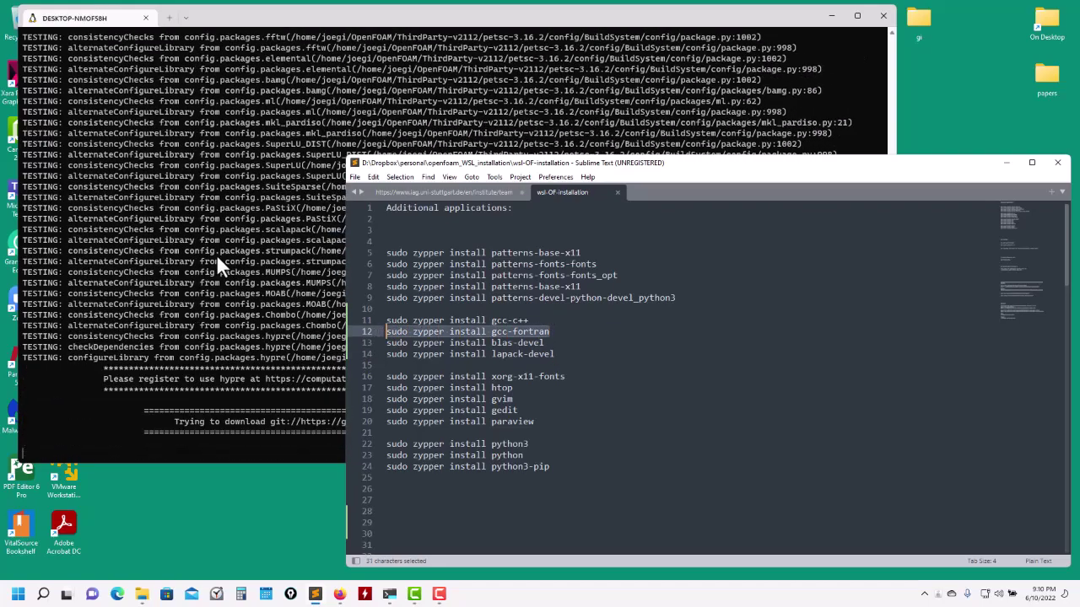
{"action": "left_click", "coordinate": [209, 269]}
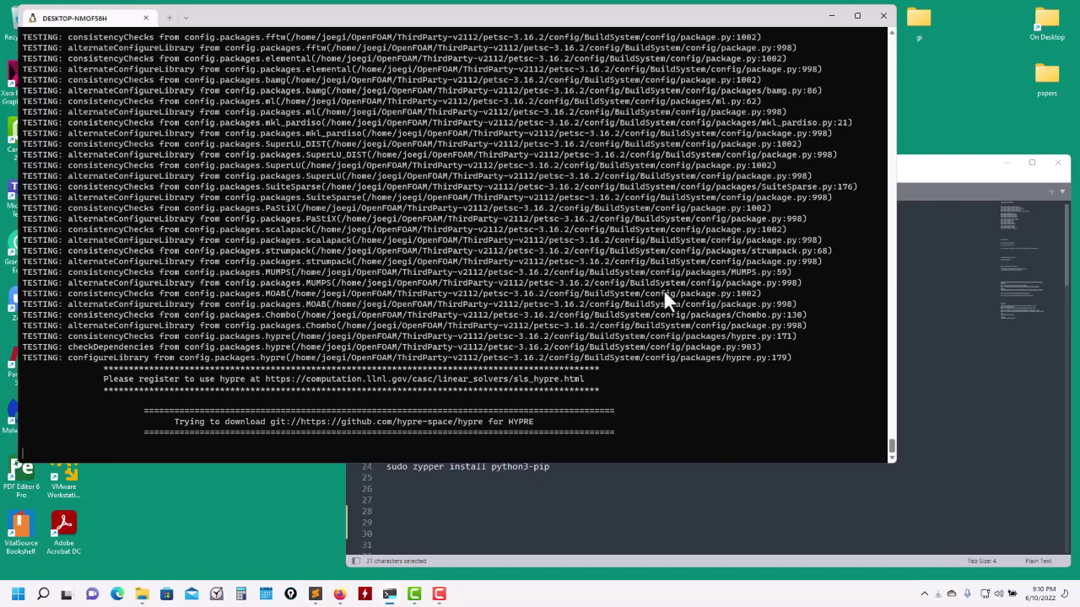
{"action": "left_click", "coordinate": [919, 166]}
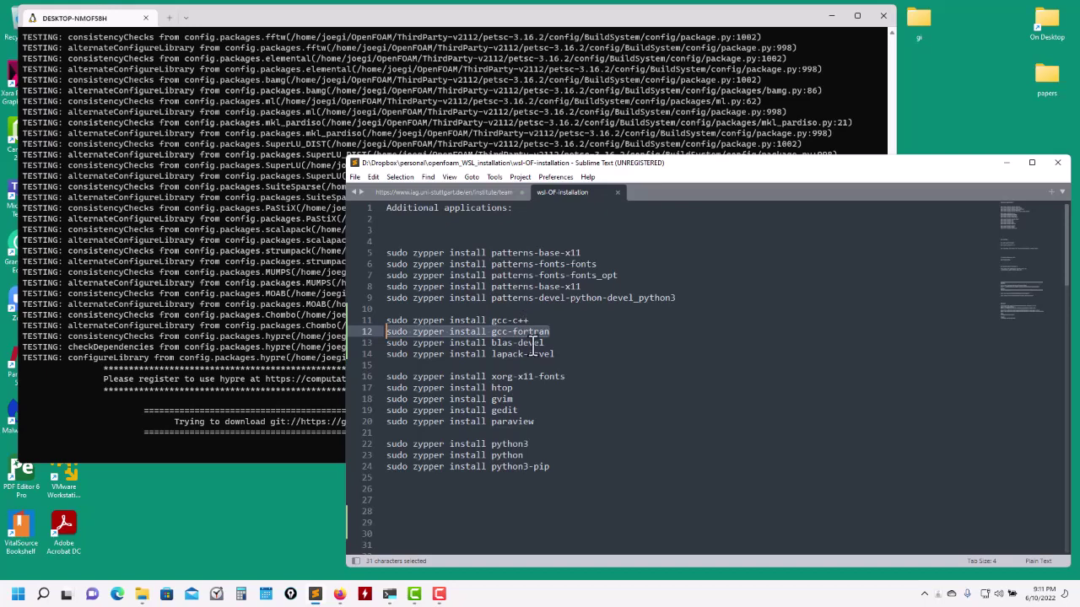
{"action": "left_click", "coordinate": [284, 311]}
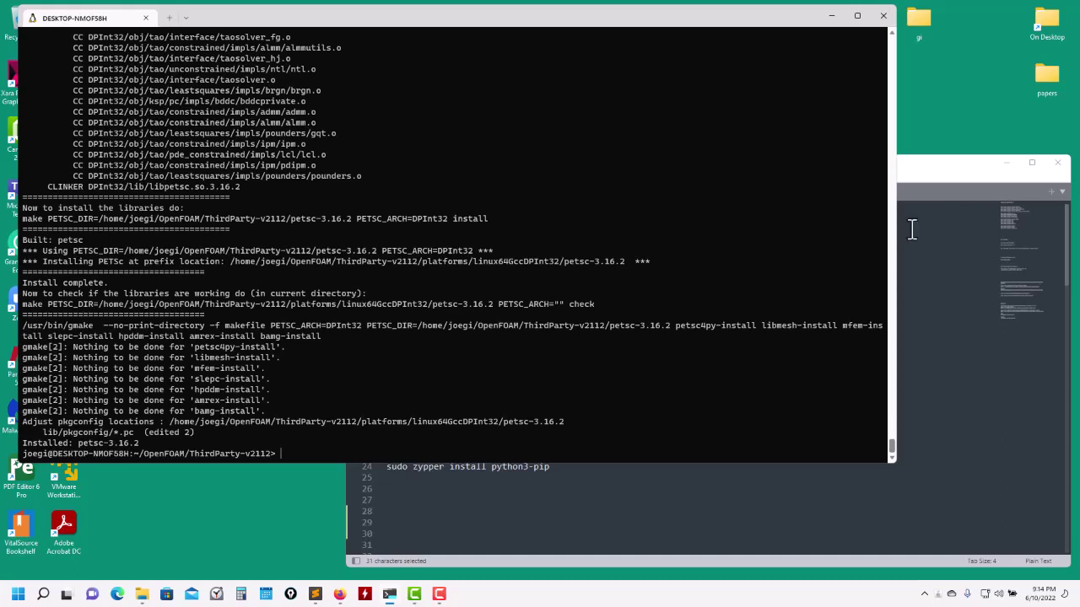
Highlight the gcc-fortran, blas-devel and lapack-devel lines, then list ThirdParty-v2112 showing petsc-3.16.2.
{"action": "left_click", "coordinate": [949, 173]}
{"action": "left_click", "coordinate": [553, 355]}
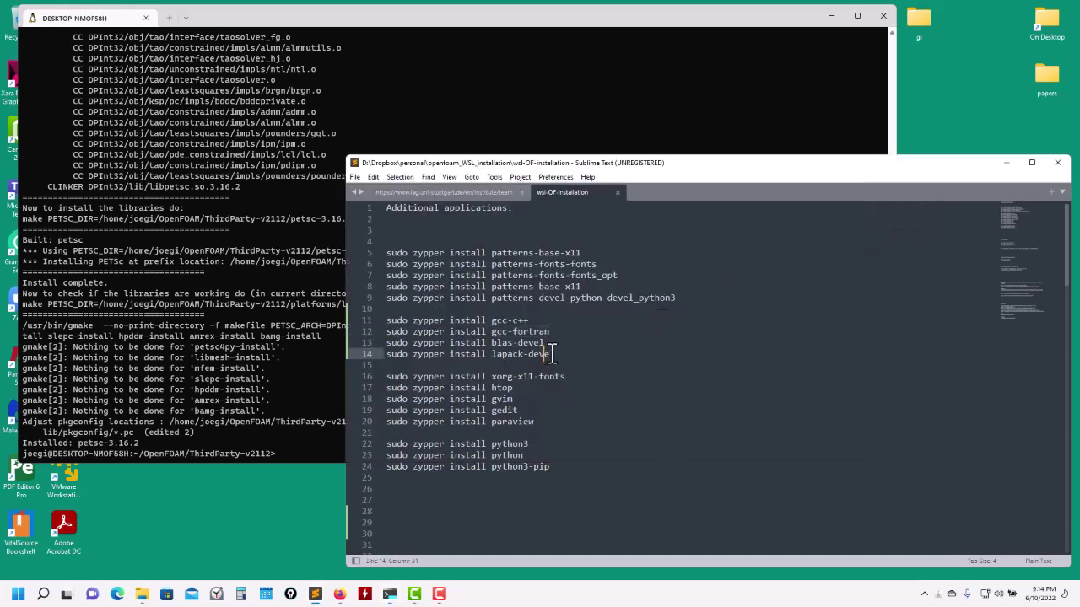
{"action": "left_click_drag", "start_coordinate": [561, 355], "coordinate": [388, 332]}
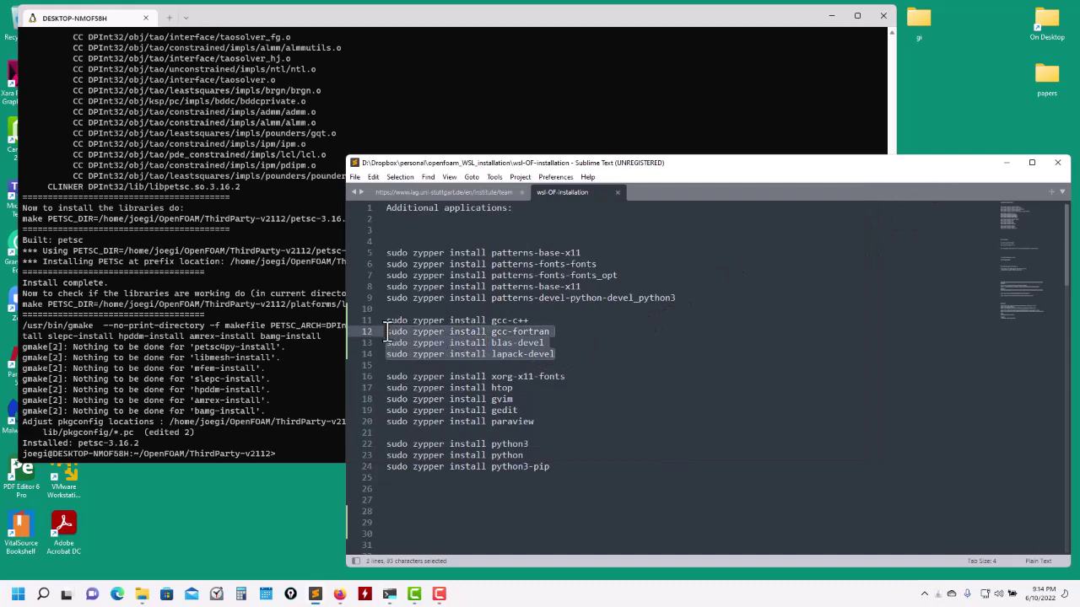
{"action": "left_click", "coordinate": [530, 27]}
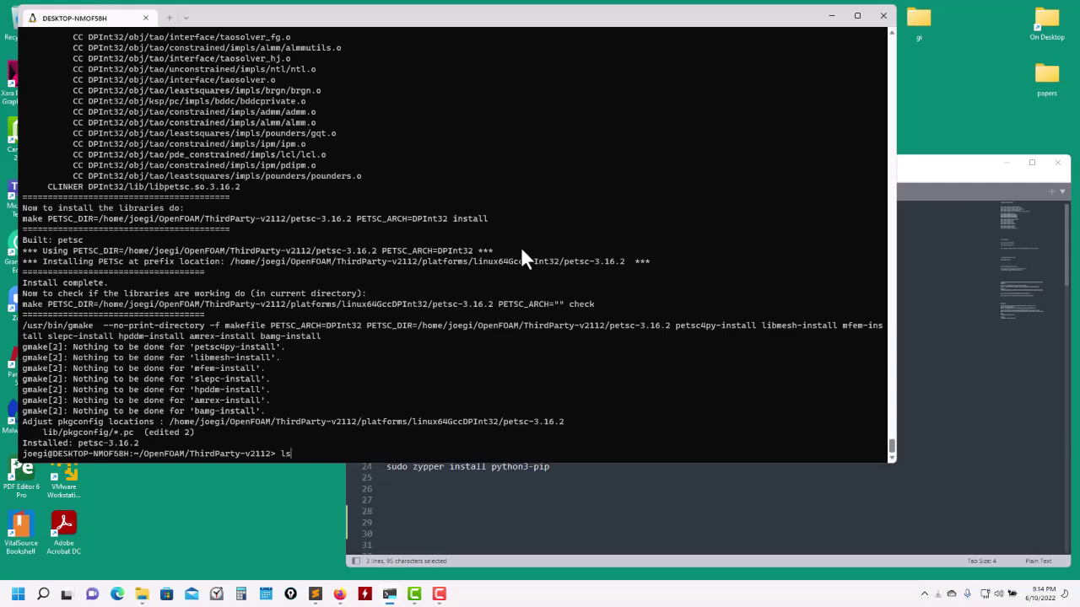
{"action": "type", "text": "ls"}
{"action": "key", "text": "Return"}
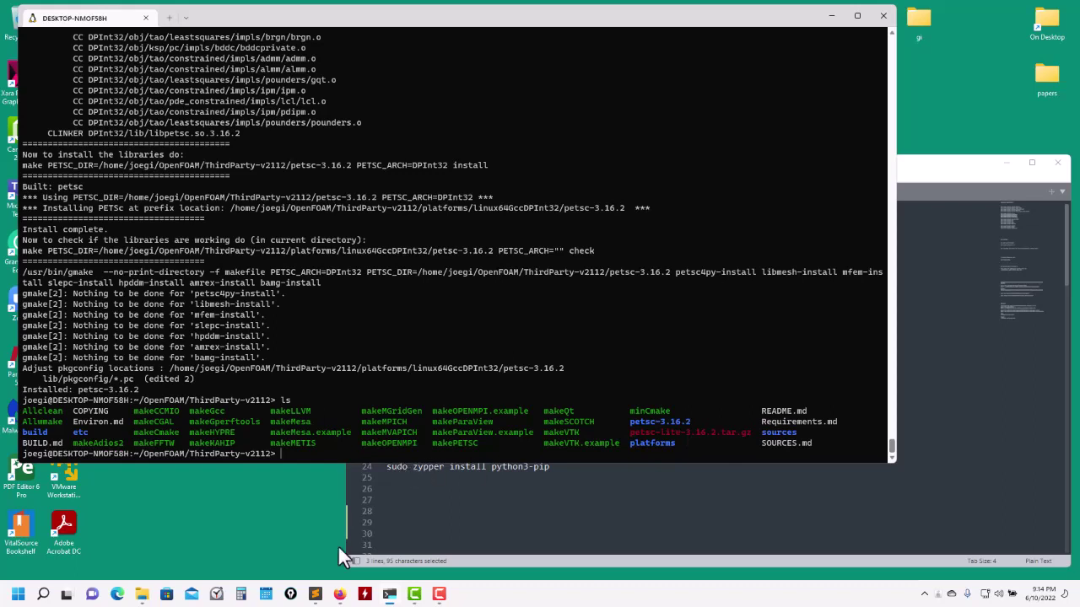
Search Firefox for 'petsc', open the petsc.org site, then minimize the browser.
{"action": "left_click", "coordinate": [339, 594]}
{"action": "left_click", "coordinate": [743, 36]}
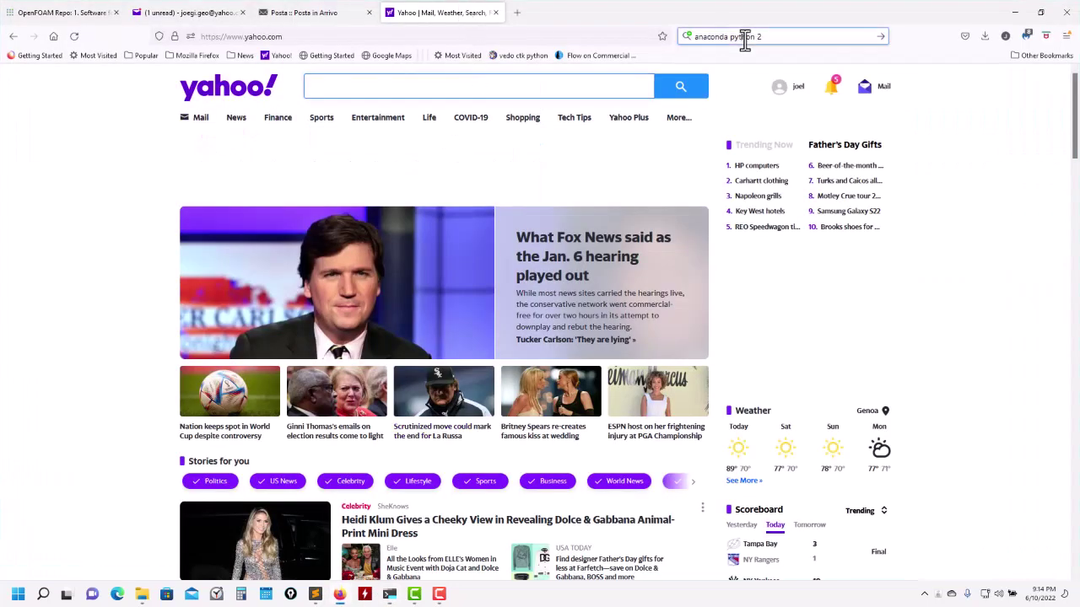
{"action": "type", "text": "pets"}
{"action": "key", "text": "Return"}
{"action": "left_click", "coordinate": [745, 36]}
{"action": "type", "text": "c"}
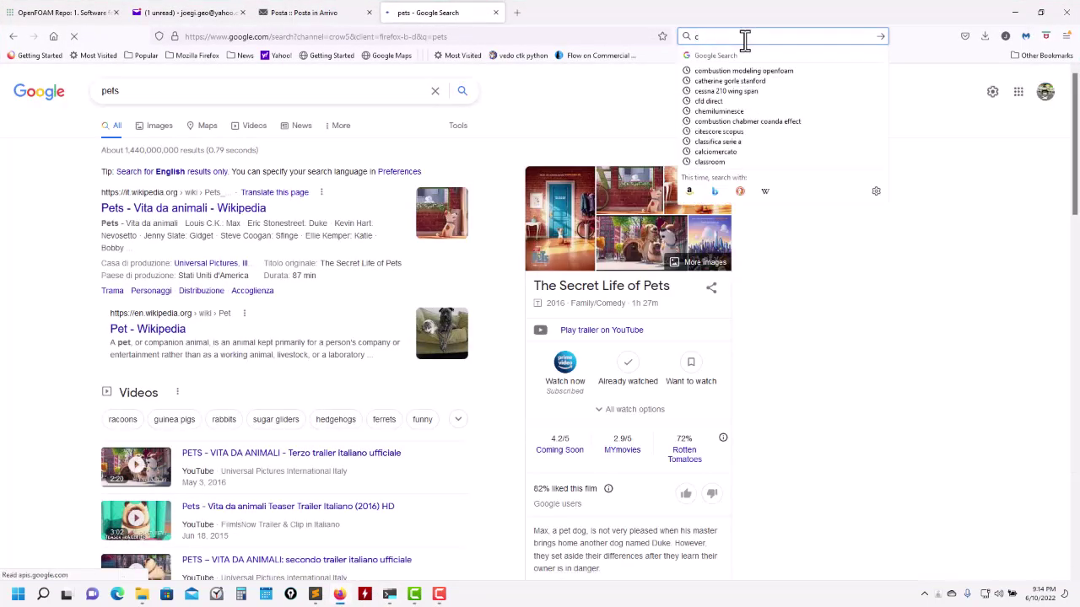
{"action": "key", "text": "BackSpace"}
{"action": "type", "text": "petsc"}
{"action": "key", "text": "Return"}
{"action": "left_click", "coordinate": [194, 188]}
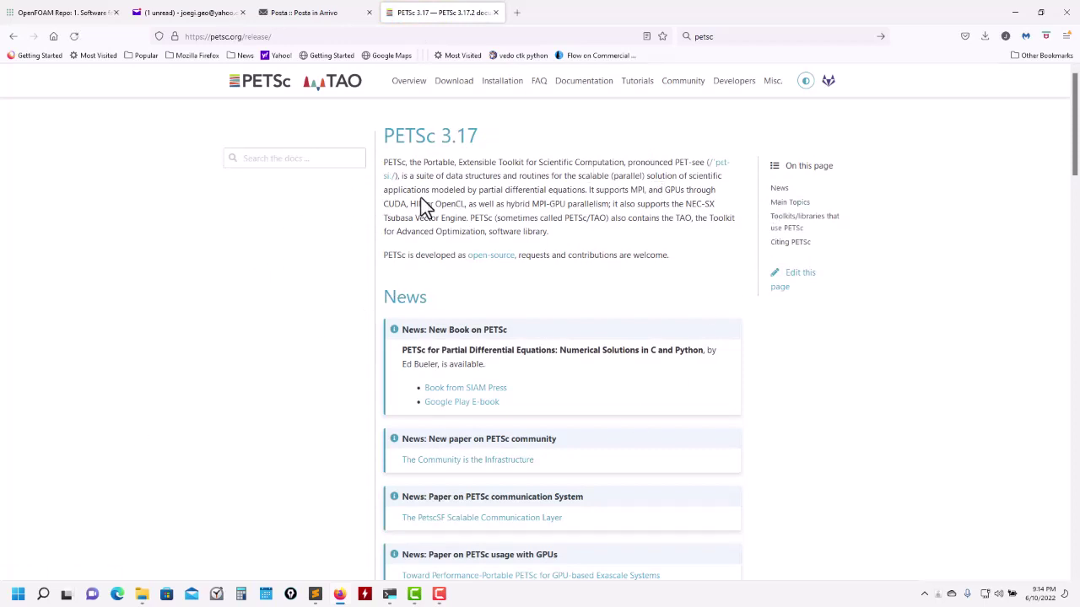
{"action": "left_click", "coordinate": [1014, 12]}
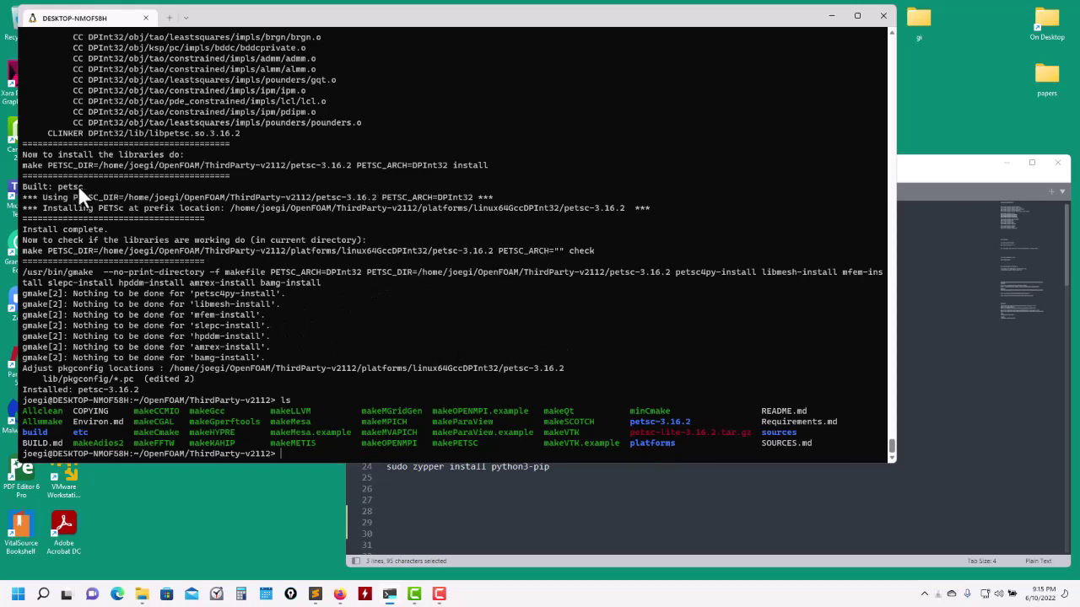
Highlight the PETSC_DIR path in the build log and bring the installation notes forward.
{"action": "left_click_drag", "start_coordinate": [73, 194], "coordinate": [356, 199]}
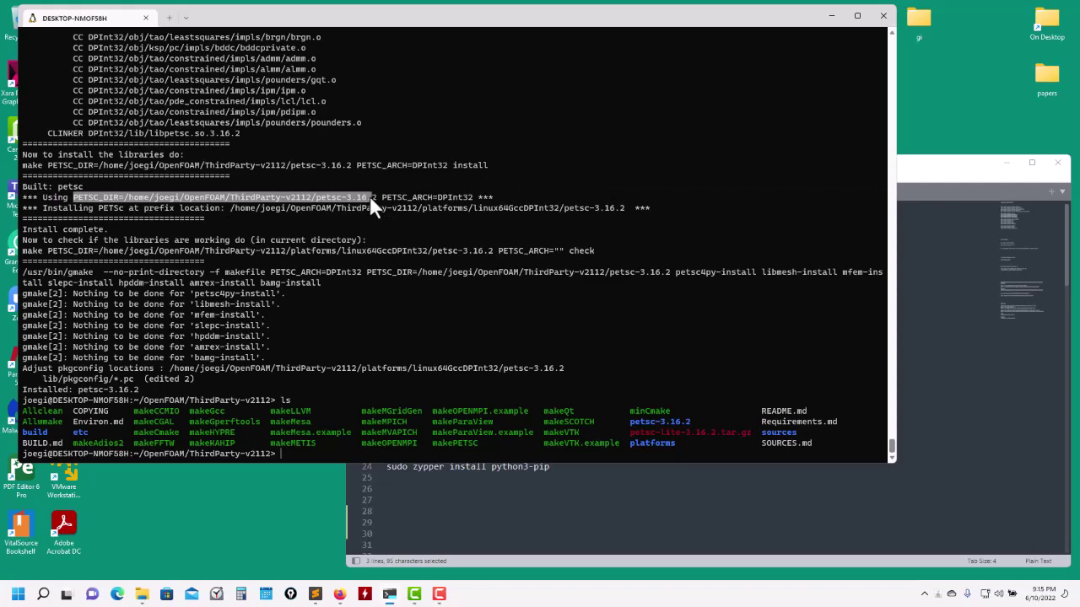
{"action": "left_click", "coordinate": [954, 317]}
Copy the PETSC_DIR, PETSC_ARCH and LD_LIBRARY_PATH export lines 93–95 and paste them into the terminal.
{"action": "scroll", "coordinate": [820, 321], "scroll_direction": "down", "scroll_amount": 15}
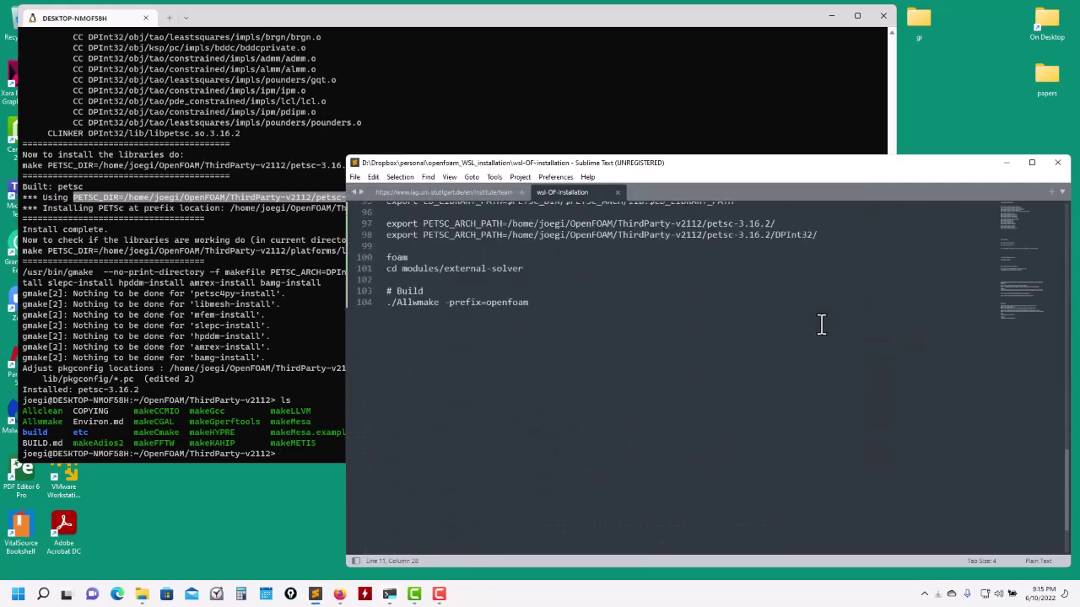
{"action": "scroll", "coordinate": [821, 324], "scroll_direction": "up", "scroll_amount": 3}
{"action": "left_click_drag", "start_coordinate": [747, 309], "coordinate": [371, 288]}
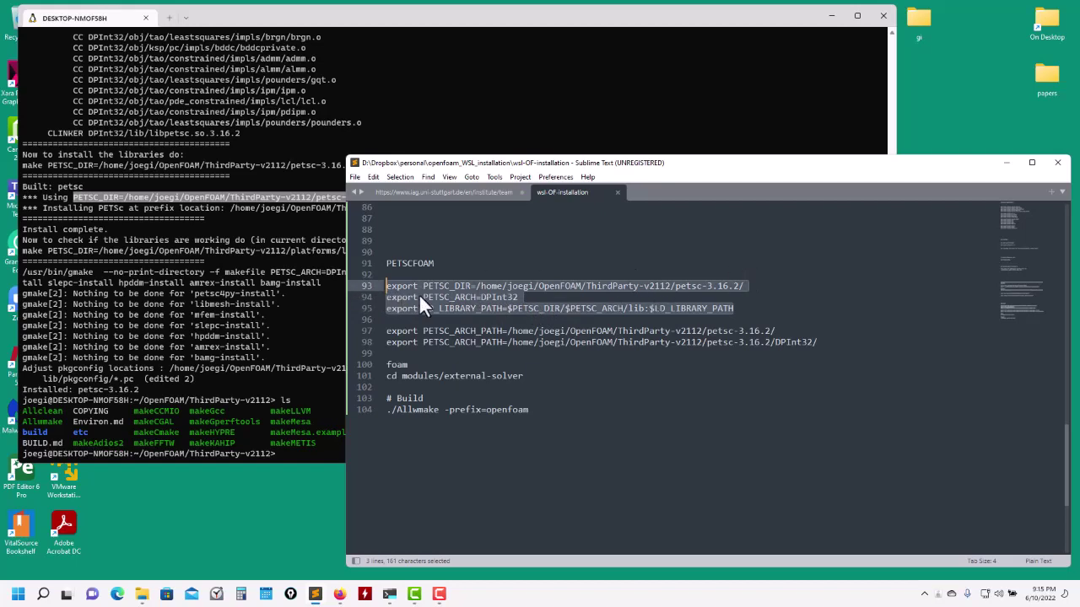
{"action": "left_click", "coordinate": [734, 306]}
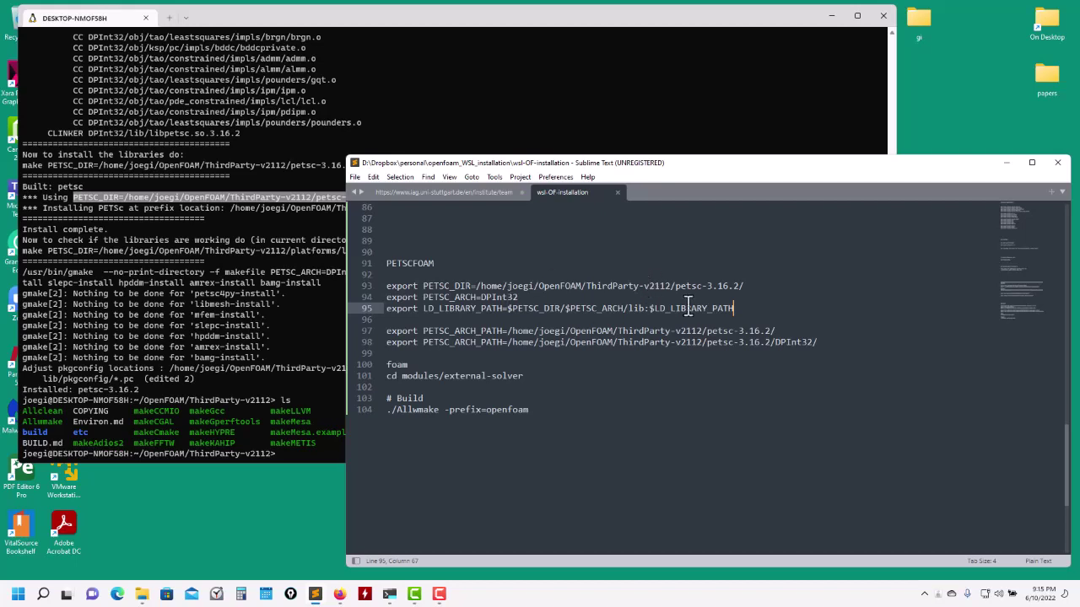
{"action": "left_click", "coordinate": [294, 288]}
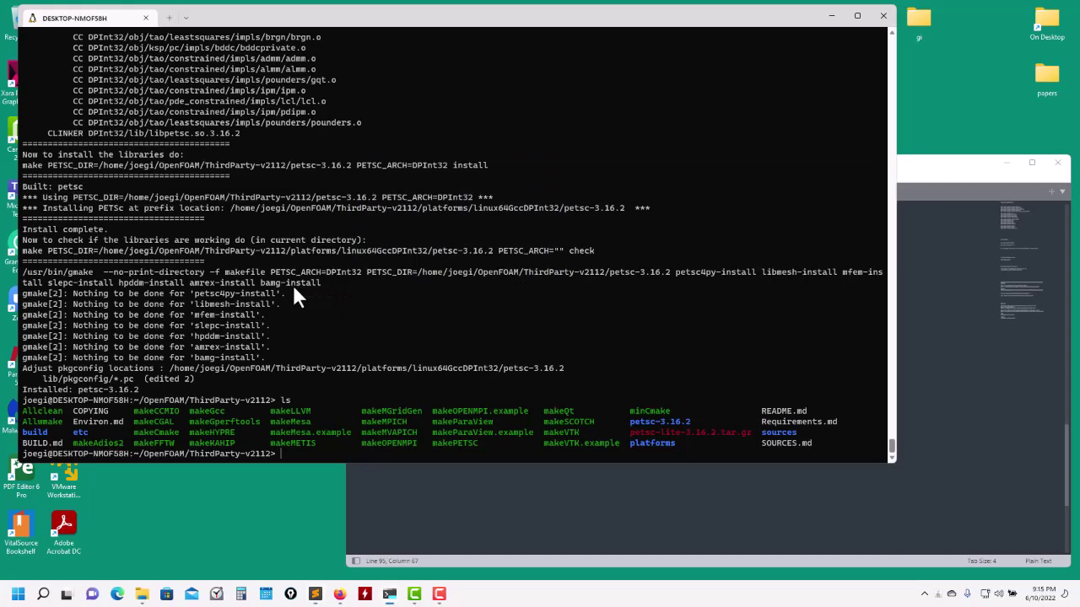
{"action": "left_click", "coordinate": [932, 176]}
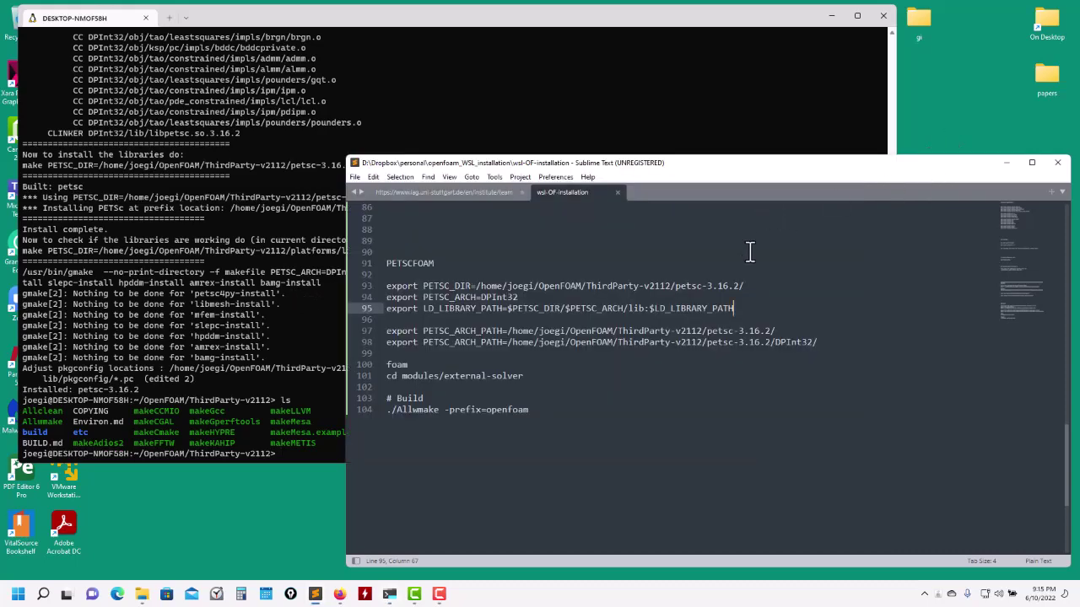
{"action": "left_click_drag", "start_coordinate": [736, 310], "coordinate": [384, 287]}
{"action": "left_click", "coordinate": [258, 293]}
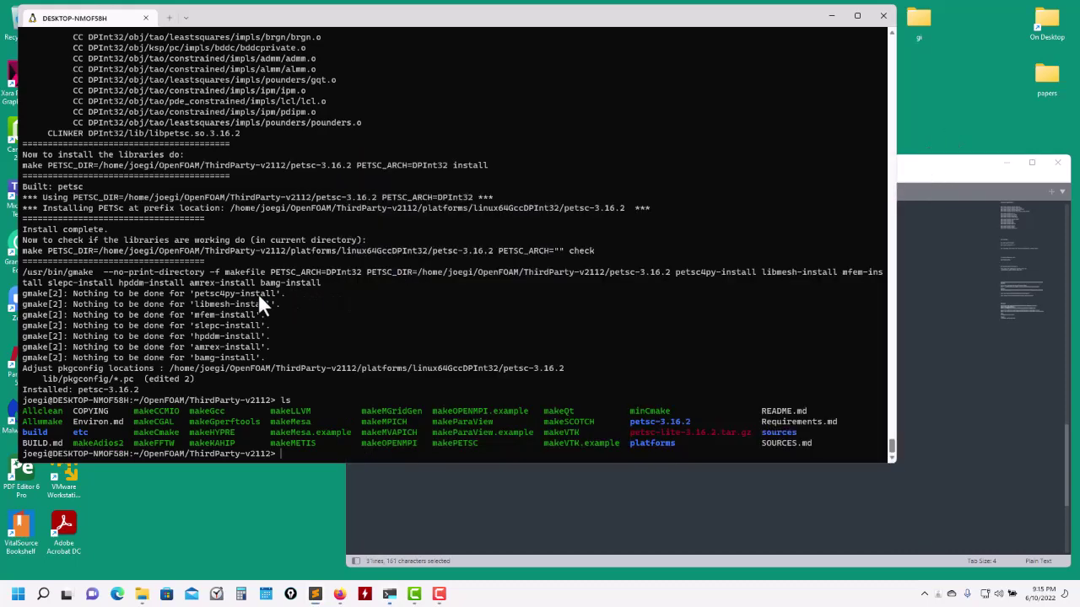
{"action": "left_click", "coordinate": [921, 180]}
{"action": "key", "text": "ctrl+c"}
{"action": "left_click", "coordinate": [283, 251]}
{"action": "right_click", "coordinate": [283, 250]}
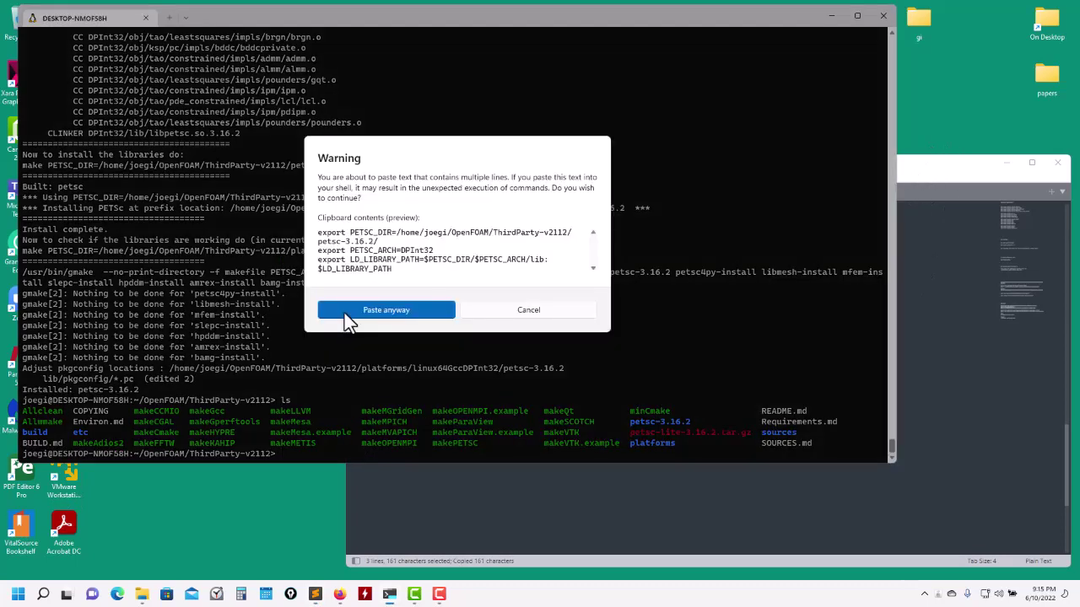
Confirm the multi-line paste to set the PETSc variables, then jump to OpenFOAM-v2112 and list it.
{"action": "left_click", "coordinate": [403, 310]}
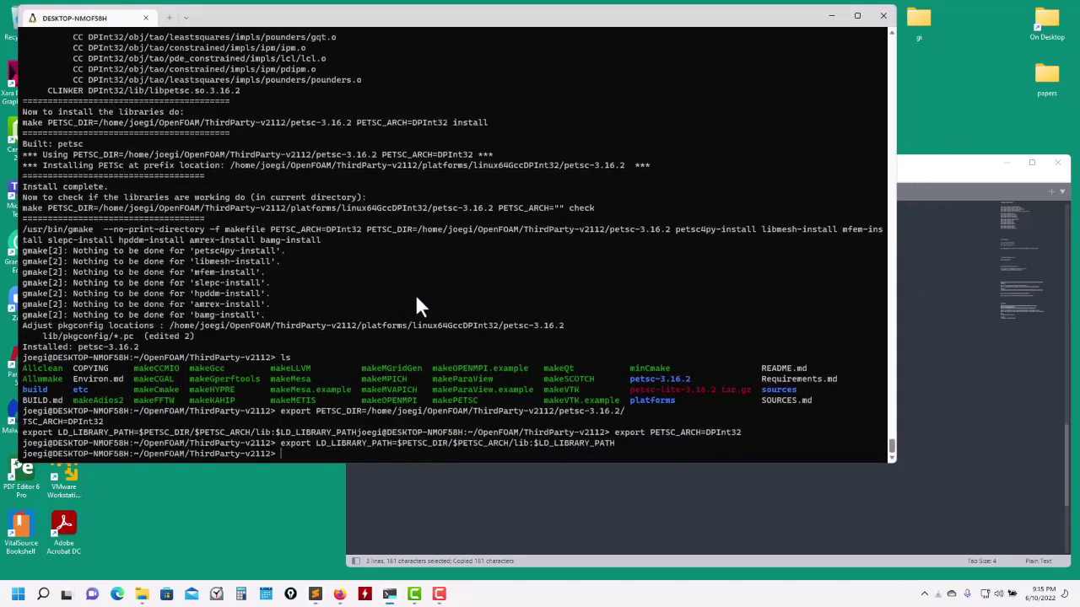
{"action": "type", "text": "foam"}
{"action": "key", "text": "Return"}
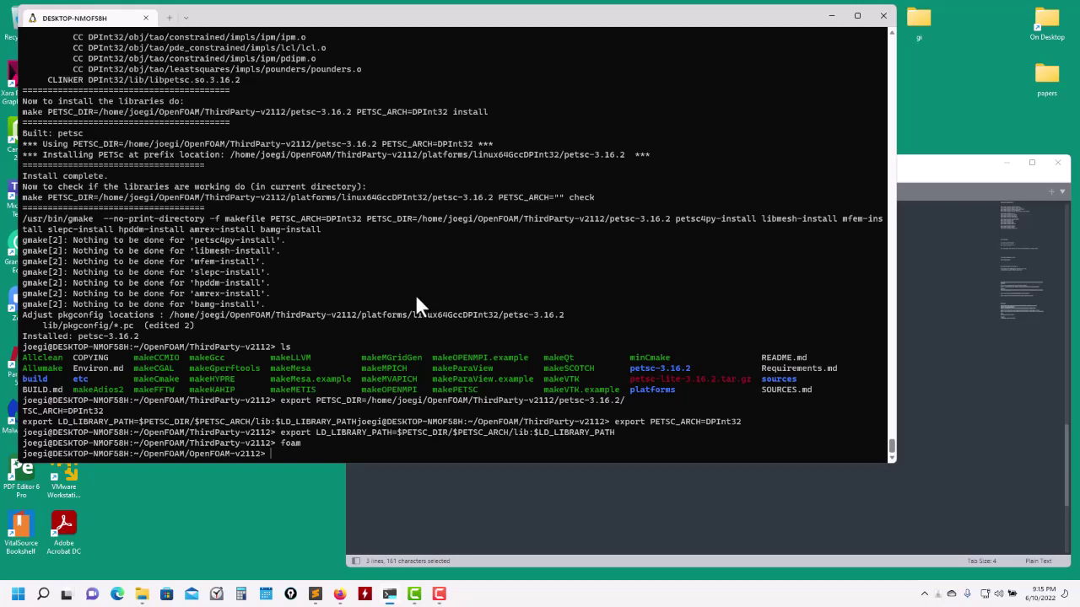
{"action": "type", "text": "ls"}
{"action": "key", "text": "Return"}
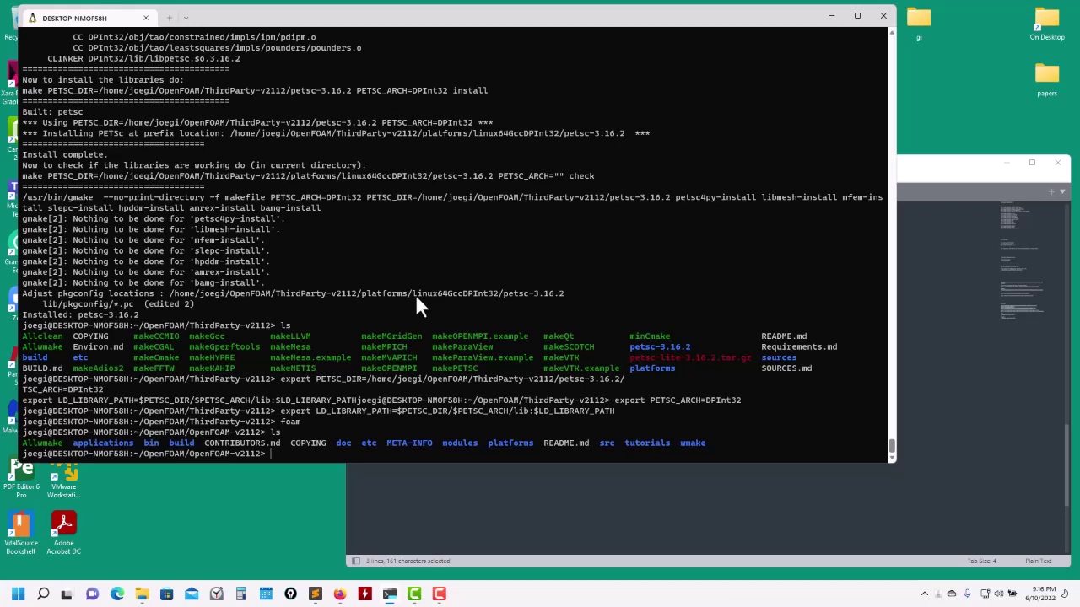
Move into modules/external-solver and list its contents.
{"action": "type", "text": "cd modules/"}
{"action": "key", "text": "Return"}
{"action": "type", "text": "ls"}
{"action": "key", "text": "Return"}
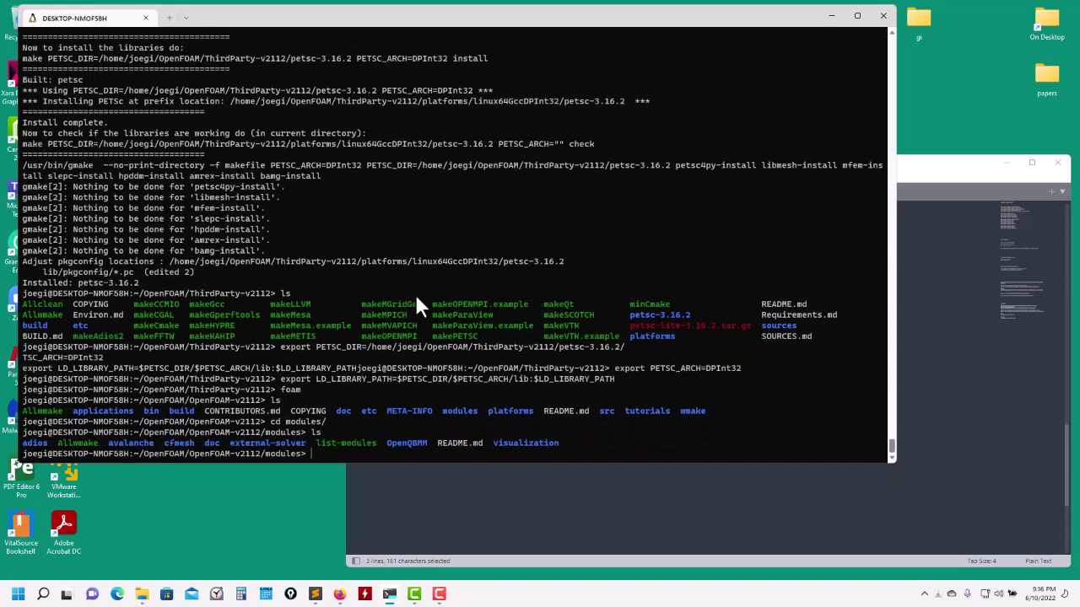
{"action": "type", "text": "cd external-solver/"}
{"action": "key", "text": "Return"}
{"action": "type", "text": "ls"}
{"action": "key", "text": "Return"}
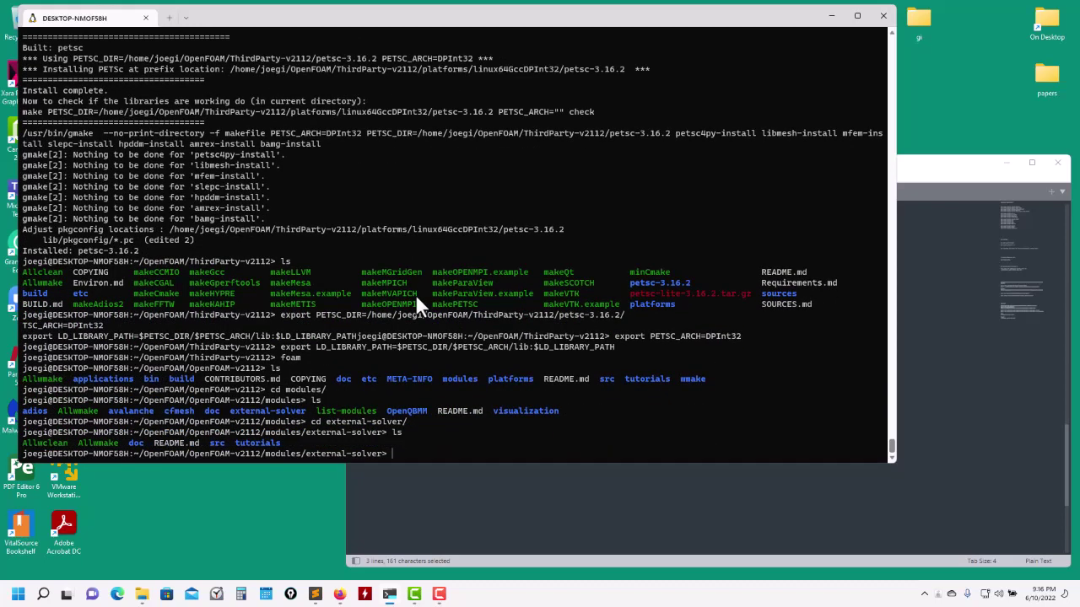
Build the external-solver module by running './Allwmake -prefix=openfoam' copied from the notes.
{"action": "left_click", "coordinate": [952, 174]}
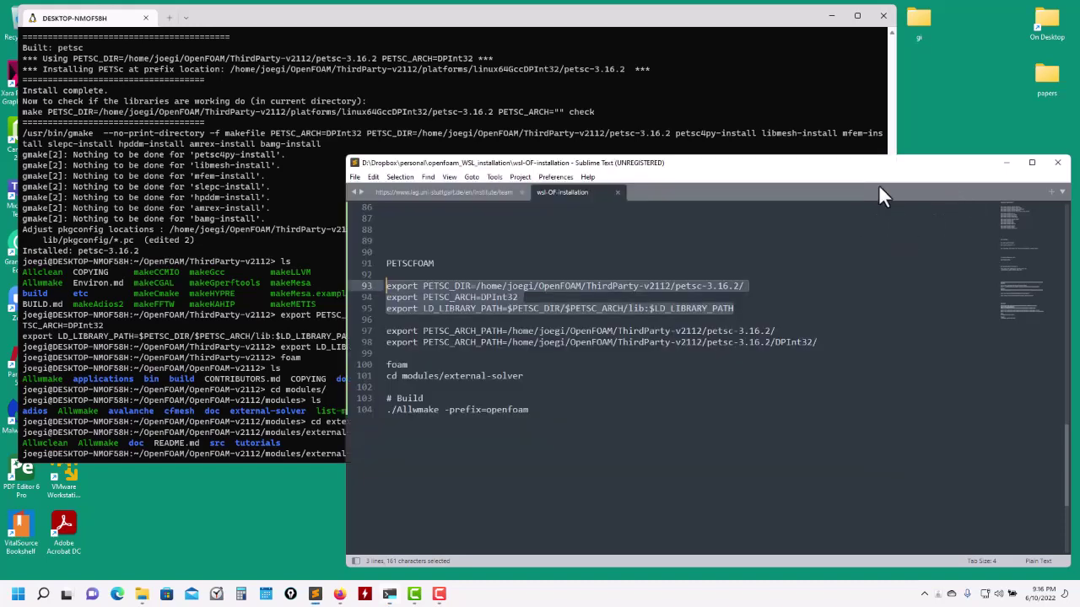
{"action": "left_click_drag", "start_coordinate": [529, 410], "coordinate": [387, 410]}
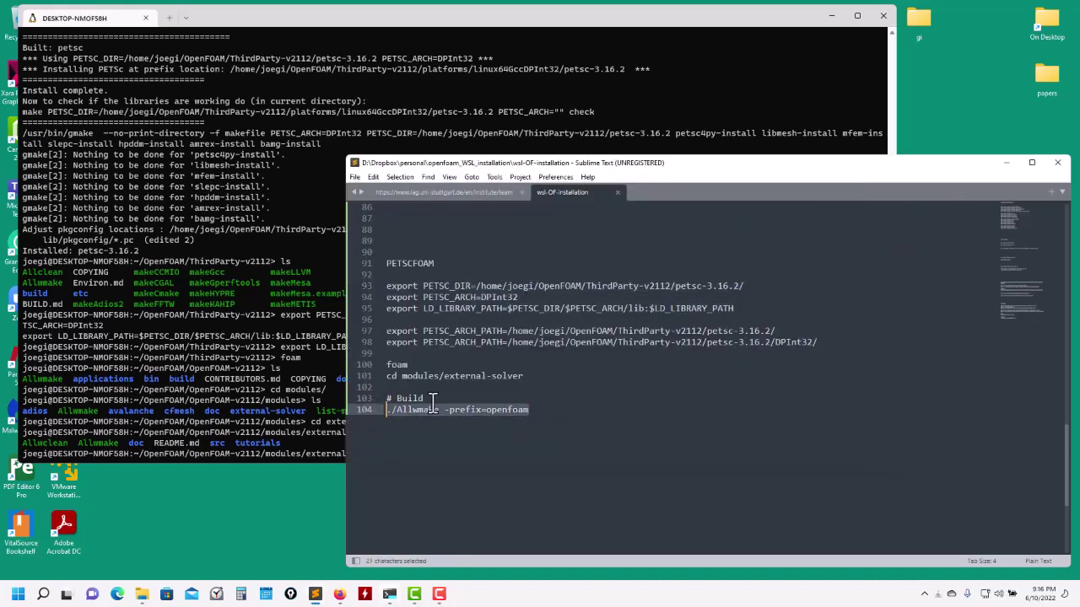
{"action": "right_click", "coordinate": [506, 406]}
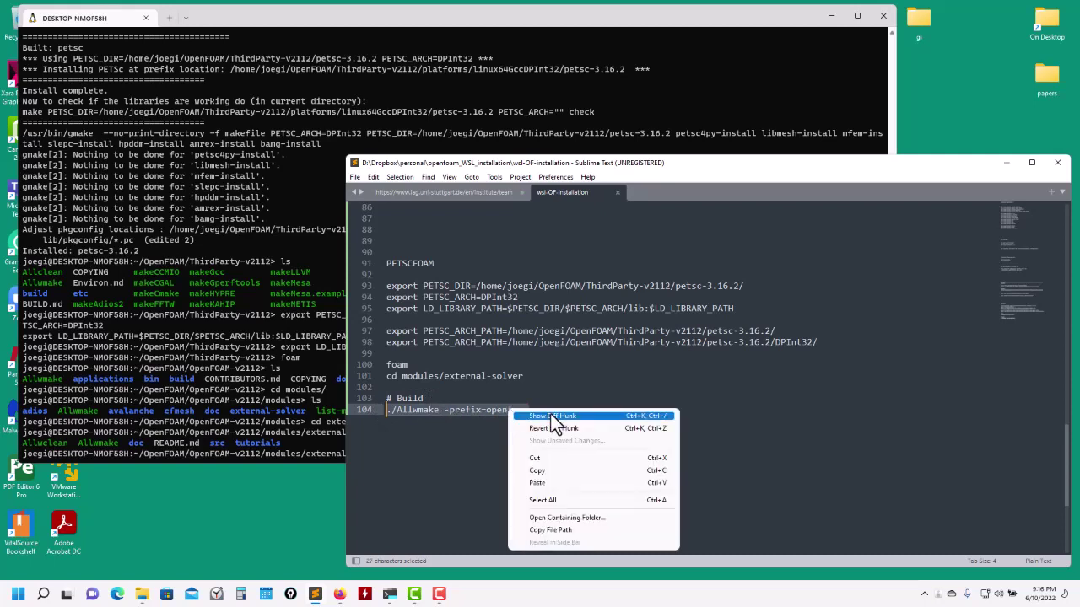
{"action": "left_click", "coordinate": [553, 469]}
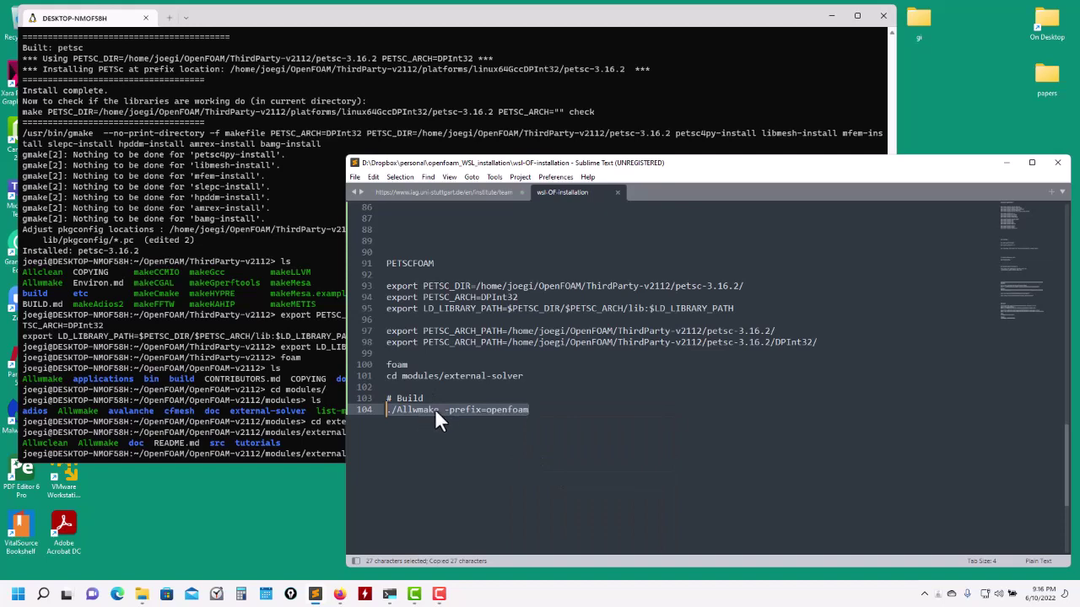
{"action": "left_click", "coordinate": [299, 410]}
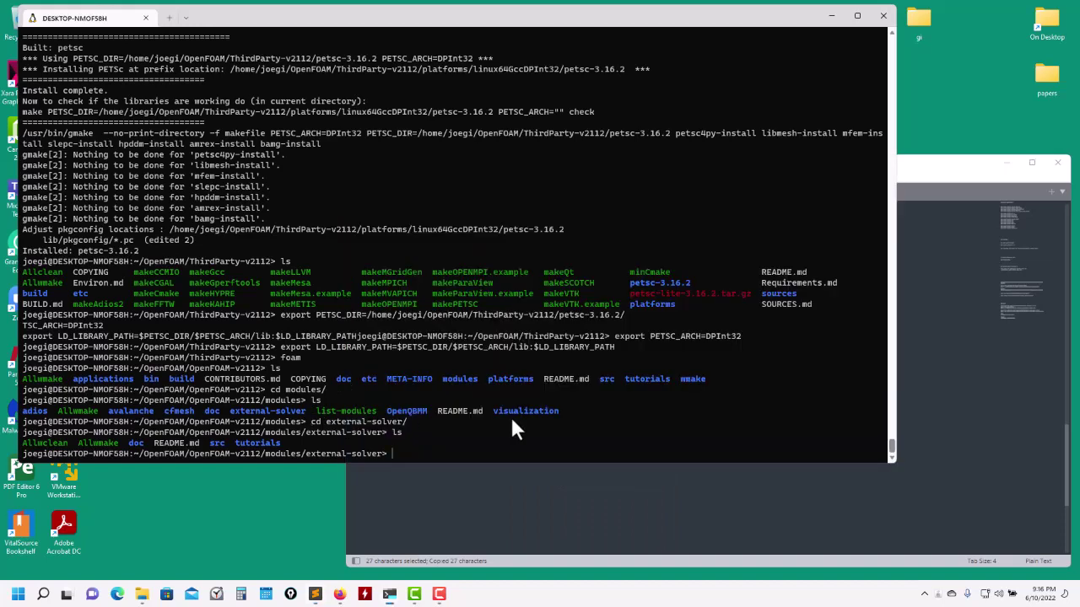
{"action": "key", "text": "ctrl+v"}
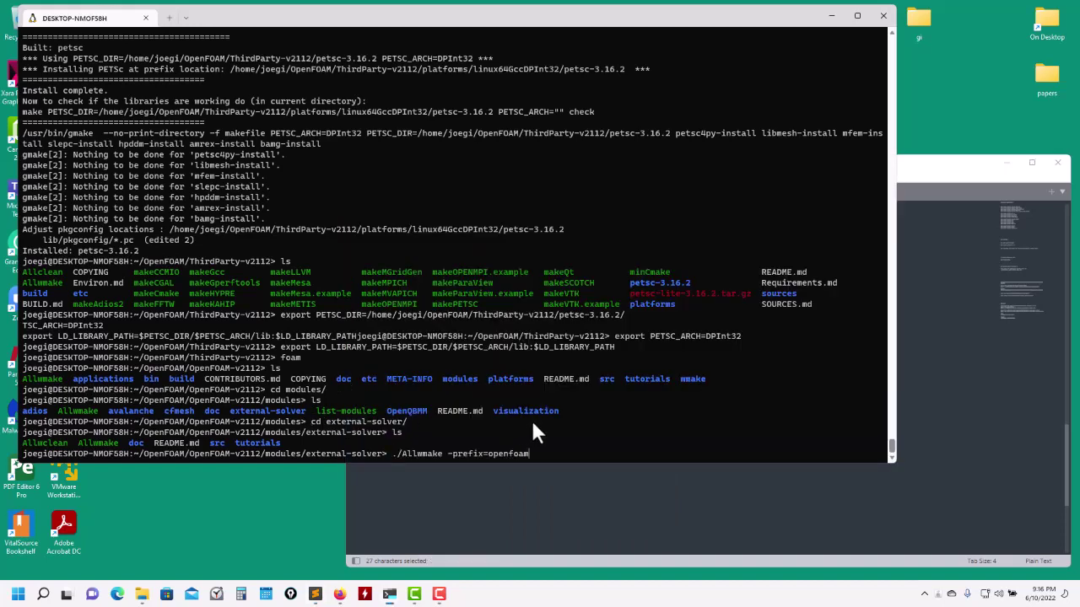
{"action": "key", "text": "Return"}
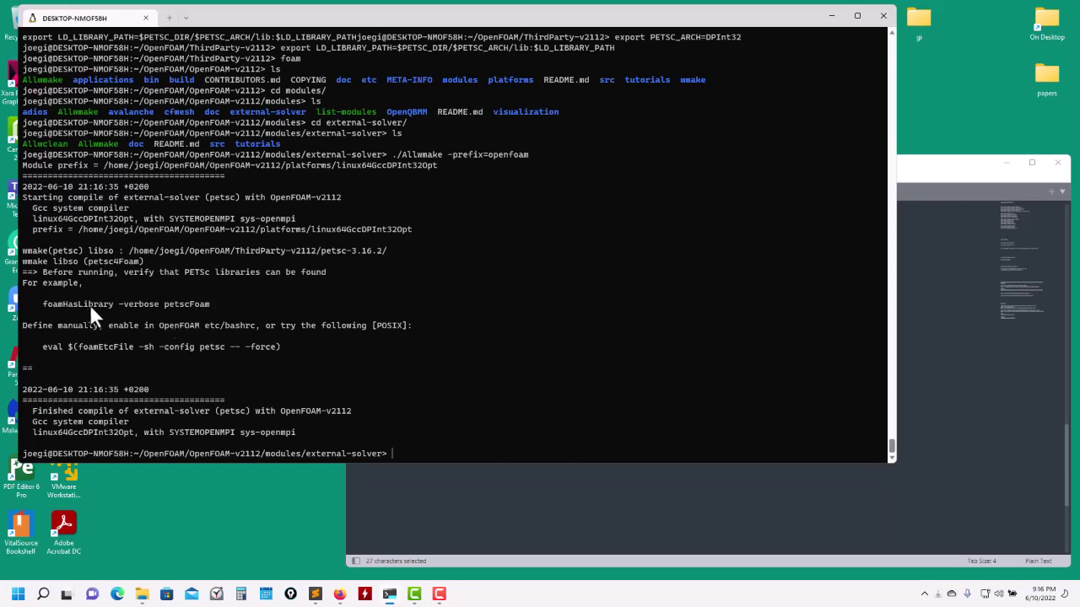
Run 'foamHasLibrary -verbose petscFoam' to confirm petscFoam loads.
{"action": "left_click_drag", "start_coordinate": [211, 307], "coordinate": [69, 307]}
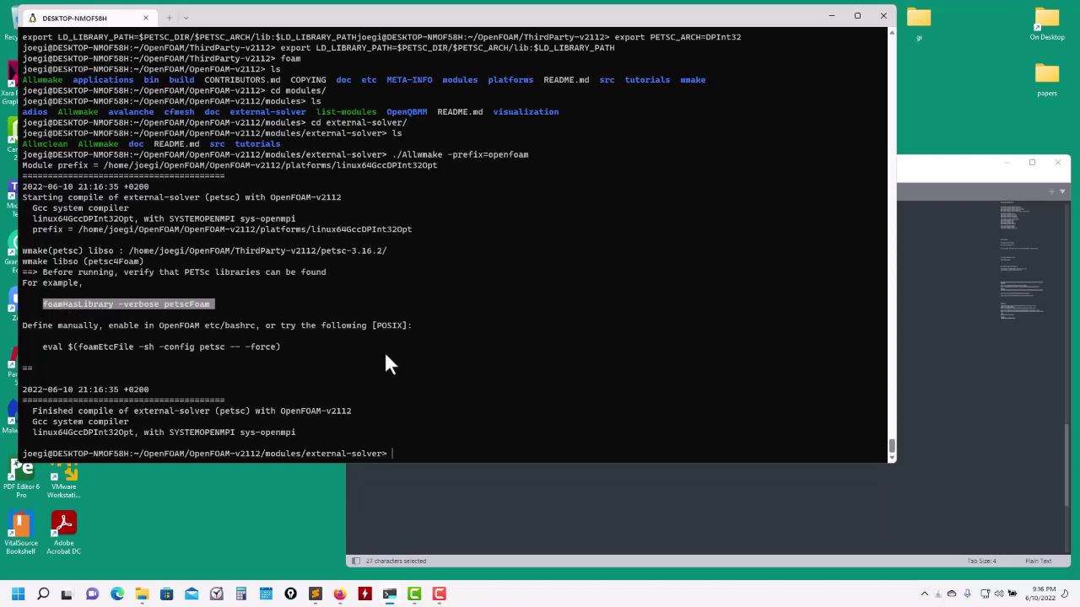
{"action": "key", "text": "ctrl+c"}
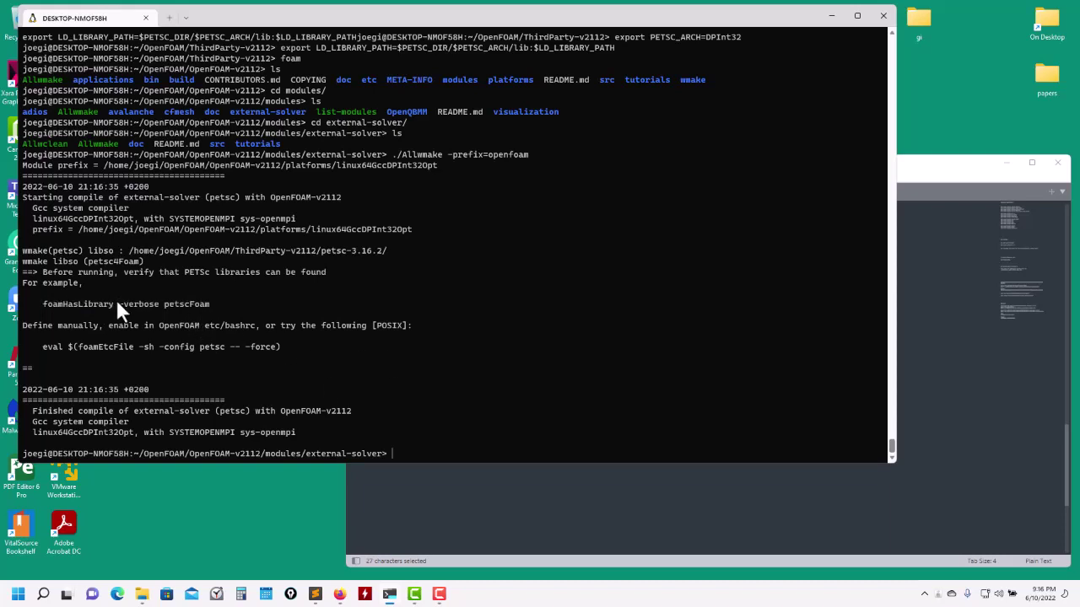
{"action": "left_click_drag", "start_coordinate": [53, 301], "coordinate": [211, 306]}
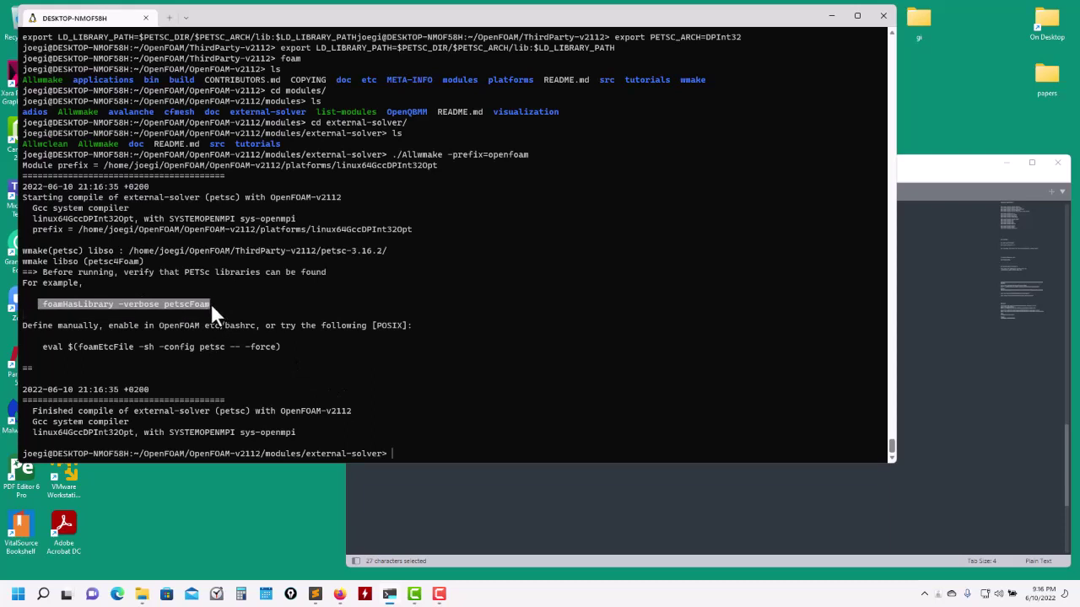
{"action": "key", "text": "ctrl+c"}
{"action": "key", "text": "ctrl+v"}
{"action": "key", "text": "Return"}
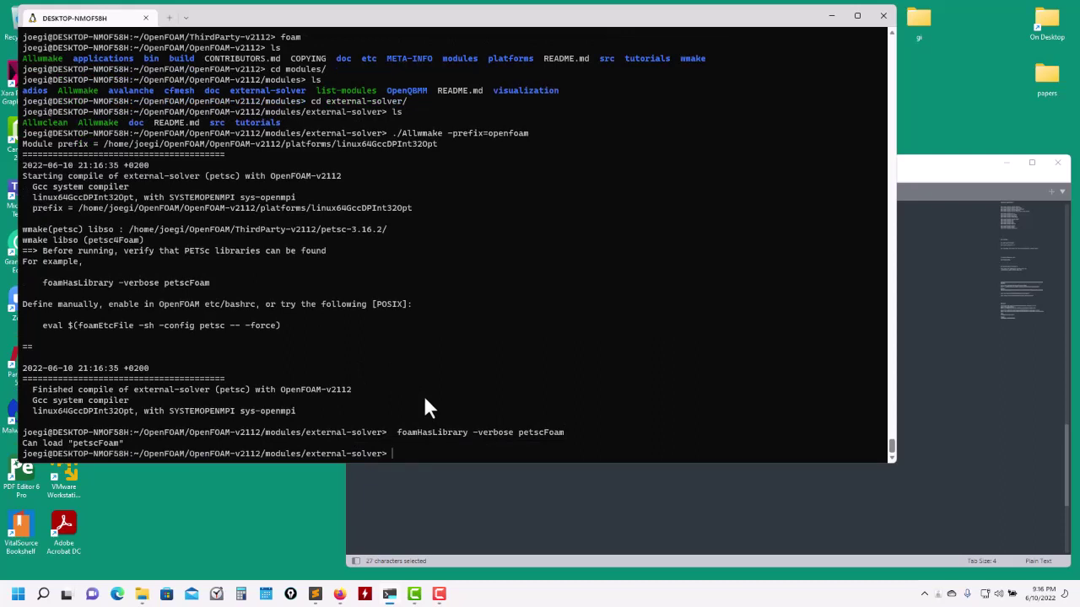
Clean the external-solver module with ./Allwclean and rebuild it with ./Allwmake -prefix=openfoam.
{"action": "type", "text": "ls"}
{"action": "key", "text": "Return"}
{"action": "type", "text": "."}
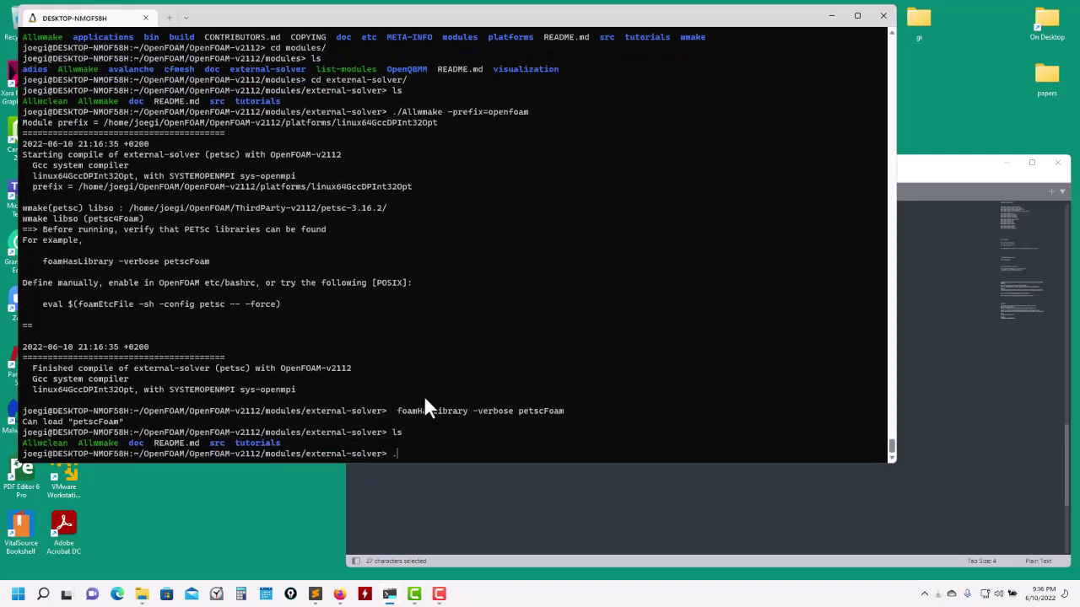
{"action": "type", "text": "/Allwclean"}
{"action": "key", "text": "Return"}
{"action": "type", "text": "ls"}
{"action": "key", "text": "Up"}
{"action": "key", "text": "Up"}
{"action": "key", "text": "Up"}
{"action": "key", "text": "Up"}
{"action": "key", "text": "Return"}
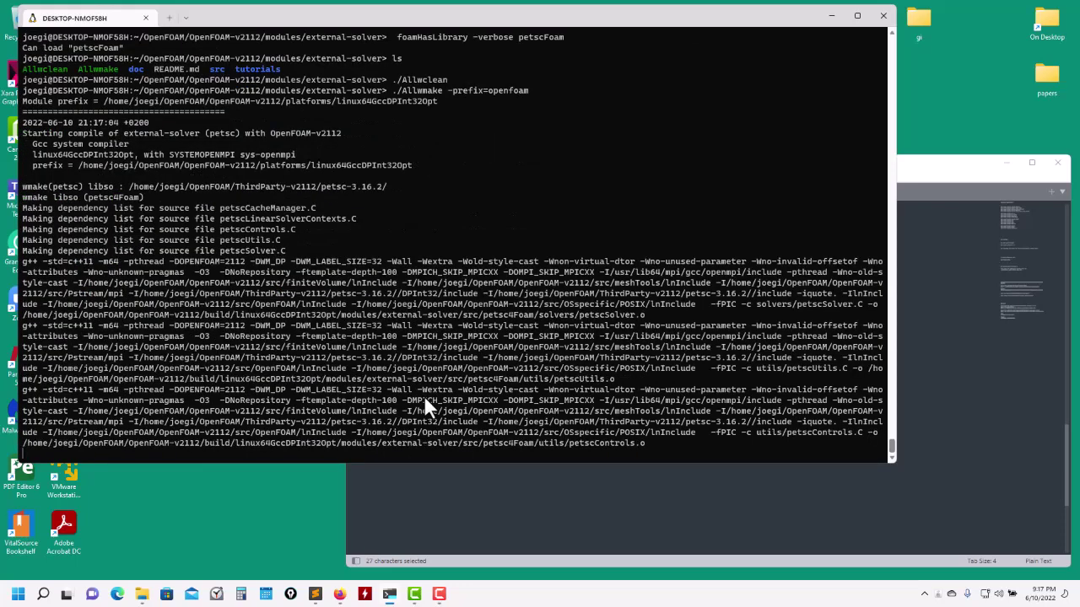
Copy the foamHasLibrary -verbose petscFoam check from the notes and rerun it.
{"action": "left_click", "coordinate": [979, 168]}
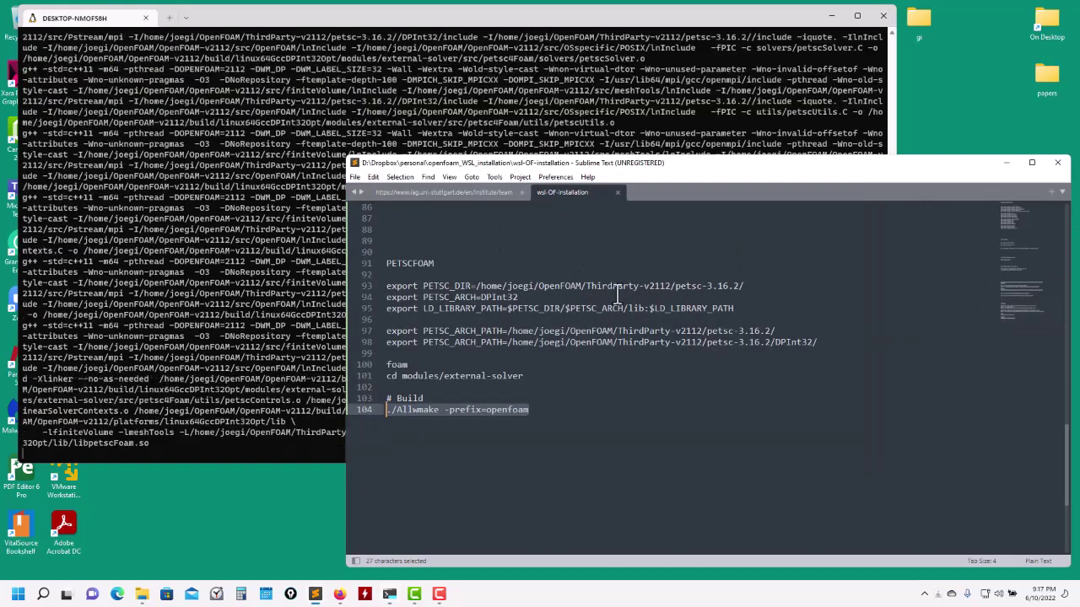
{"action": "left_click", "coordinate": [734, 308]}
{"action": "left_click", "coordinate": [496, 25]}
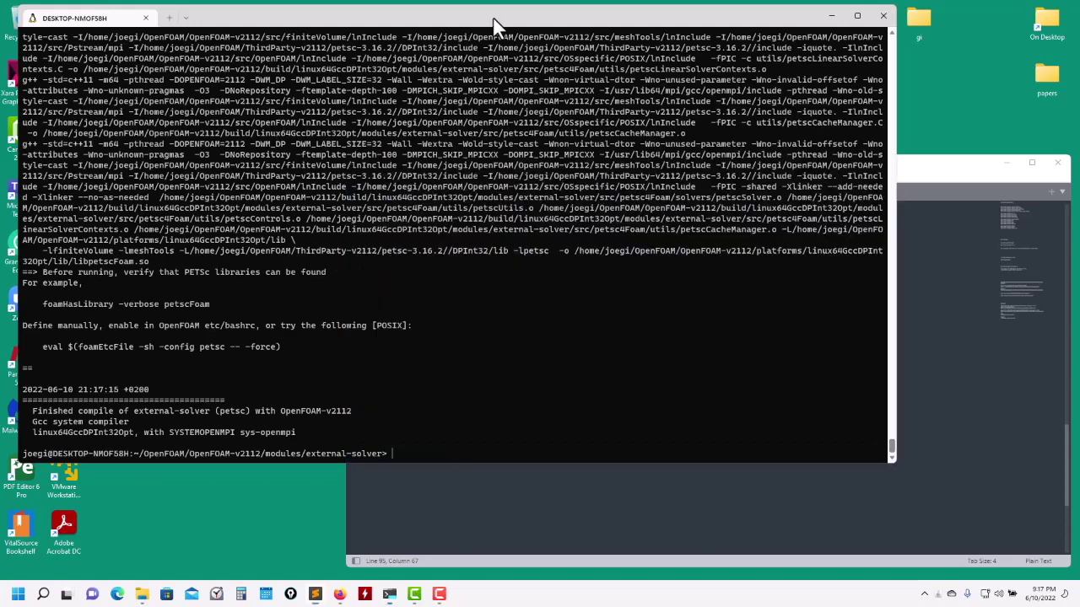
{"action": "scroll", "coordinate": [425, 267], "scroll_direction": "up", "scroll_amount": 4}
{"action": "scroll", "coordinate": [425, 268], "scroll_direction": "down", "scroll_amount": 4}
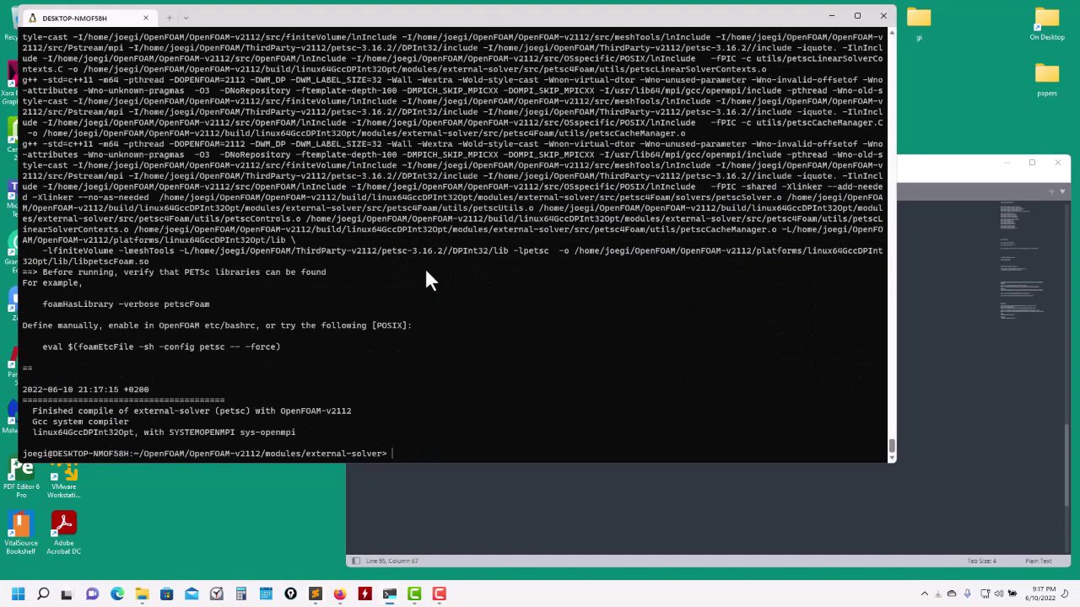
{"action": "triple_click", "coordinate": [158, 301]}
{"action": "left_click", "coordinate": [157, 299]}
{"action": "left_click_drag", "start_coordinate": [215, 301], "coordinate": [45, 307]}
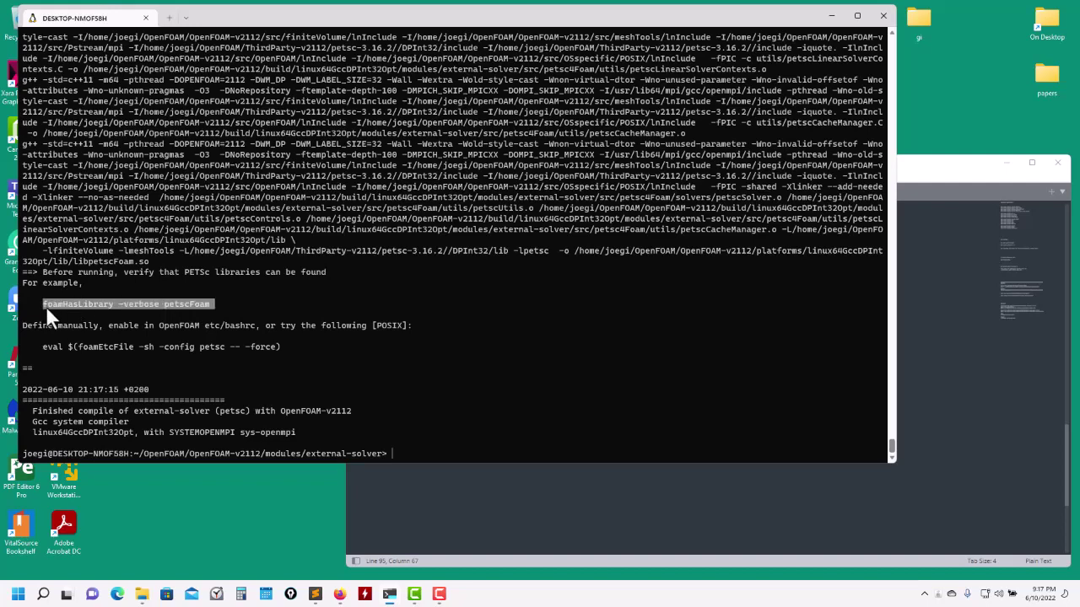
{"action": "right_click", "coordinate": [76, 324]}
{"action": "right_click", "coordinate": [470, 390]}
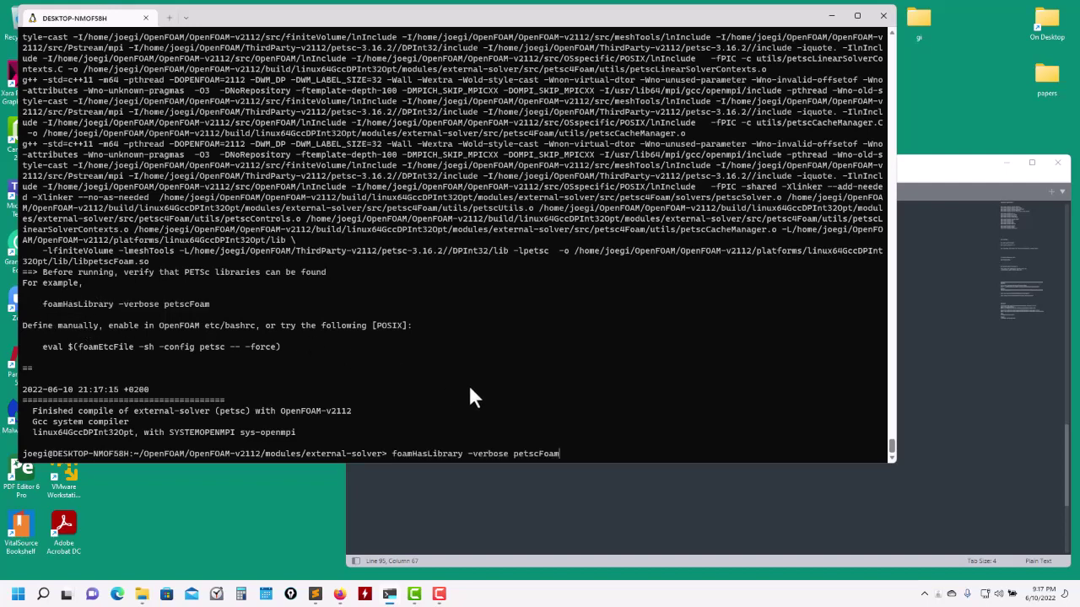
{"action": "key", "text": "Return"}
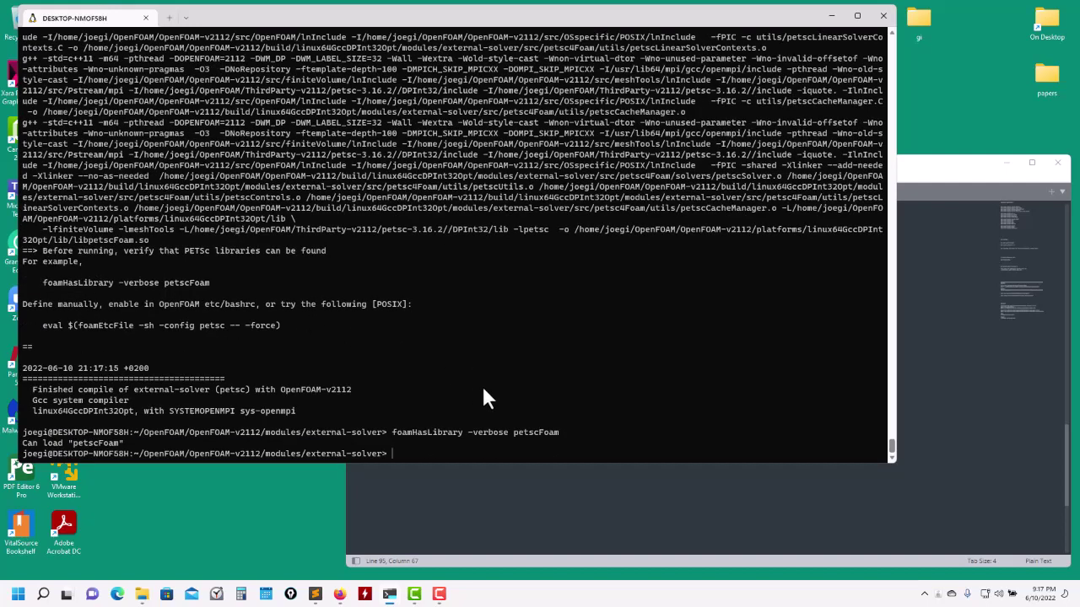
Move into tutorials/basic, listing each folder along the way.
{"action": "type", "text": "ls"}
{"action": "key", "text": "Return"}
{"action": "type", "text": "cd tutorials/"}
{"action": "key", "text": "Return"}
{"action": "type", "text": "ls"}
{"action": "key", "text": "Return"}
{"action": "type", "text": "cd basic/"}
{"action": "key", "text": "Return"}
{"action": "type", "text": "ls"}
{"action": "key", "text": "Return"}
Move into laplacianFoam/flange and list the case files.
{"action": "type", "text": "cd l"}
{"action": "key", "text": "Tab"}
{"action": "key", "text": "Return"}
{"action": "type", "text": "ls"}
{"action": "key", "text": "Return"}
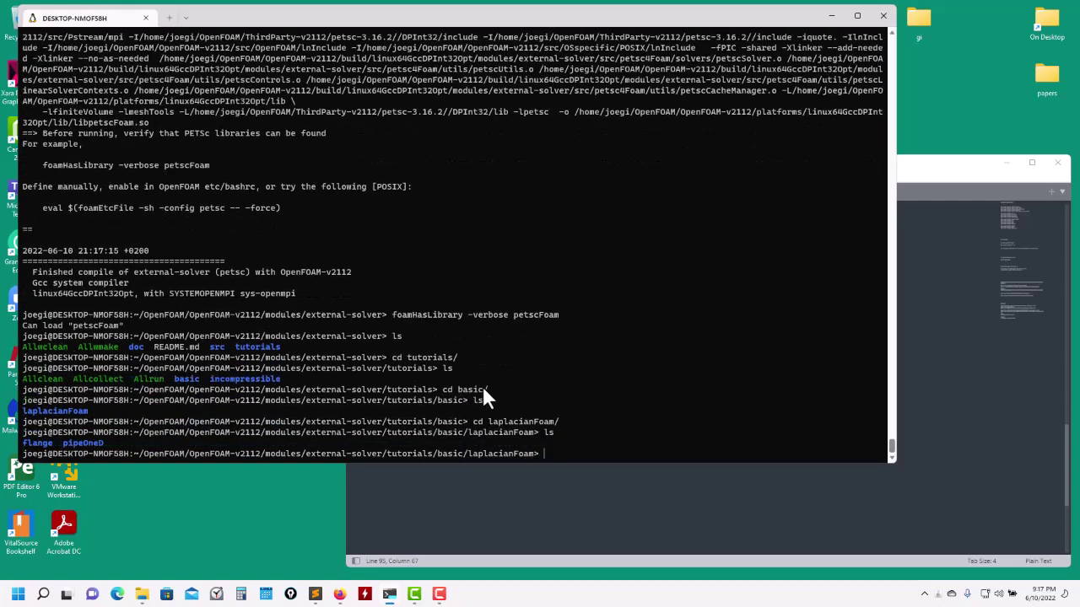
{"action": "type", "text": "cd p"}
{"action": "key", "text": "Tab"}
{"action": "key", "text": "BackSpace"}
{"action": "key", "text": "BackSpace"}
{"action": "key", "text": "BackSpace"}
{"action": "key", "text": "BackSpace"}
{"action": "key", "text": "BackSpace"}
{"action": "key", "text": "BackSpace"}
{"action": "key", "text": "BackSpace"}
{"action": "key", "text": "BackSpace"}
{"action": "key", "text": "BackSpace"}
{"action": "type", "text": "f"}
{"action": "key", "text": "Tab"}
{"action": "key", "text": "Return"}
{"action": "type", "text": "ls"}
{"action": "key", "text": "Return"}
Run ./Allrun-parallel for the flange case, then enter and list its run folder.
{"action": "type", "text": "."}
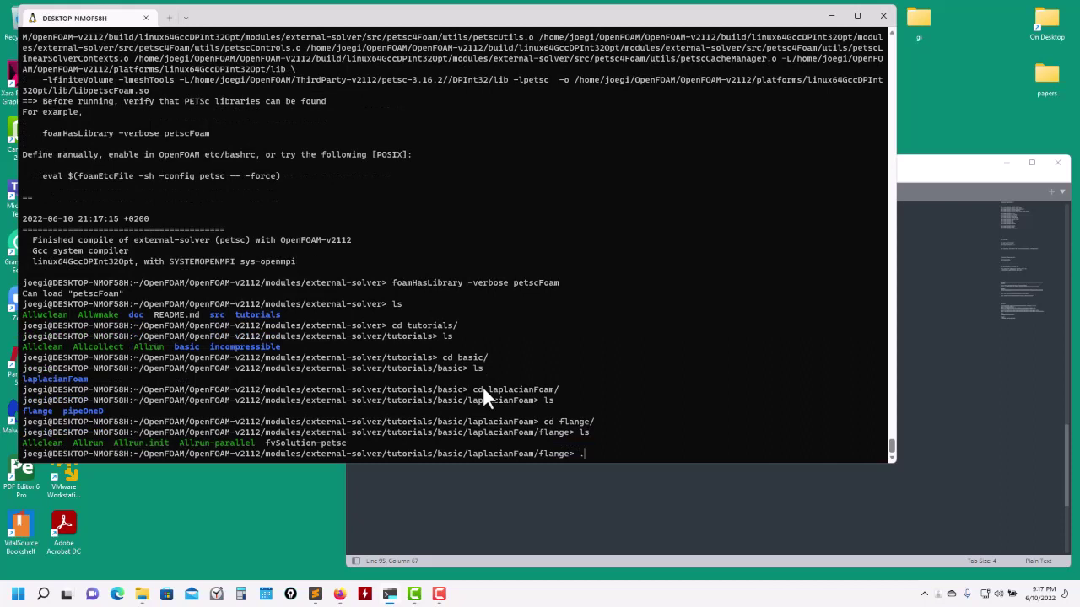
{"action": "type", "text": "/Allrun-parallel"}
{"action": "key", "text": "Return"}
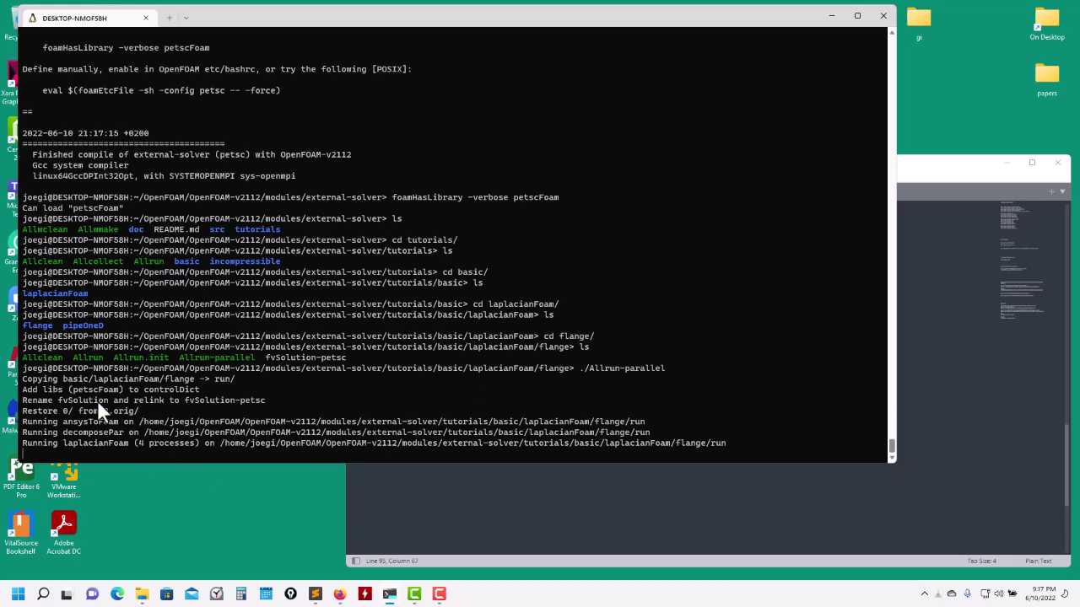
{"action": "type", "text": "ls"}
{"action": "key", "text": "Return"}
{"action": "type", "text": "cd run/"}
{"action": "key", "text": "Return"}
{"action": "type", "text": "ls"}
{"action": "key", "text": "Return"}
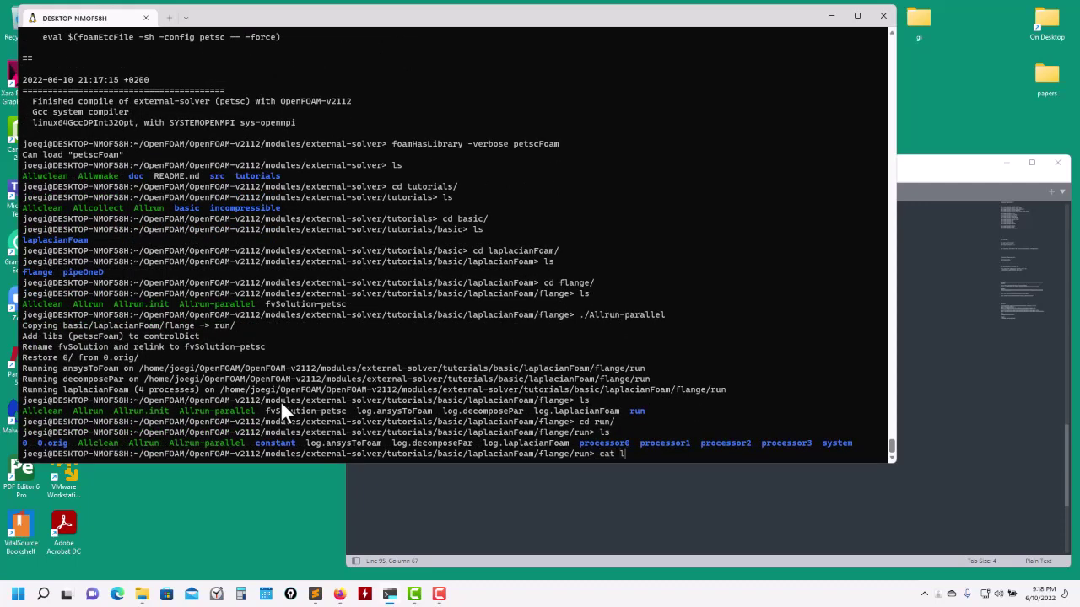
Print log.laplacianFoam, highlight its PETSc-cg solver label, and begin opening system/controlDict in gedit.
{"action": "type", "text": "cat l"}
{"action": "key", "text": "Tab"}
{"action": "type", "text": "la"}
{"action": "key", "text": "Tab"}
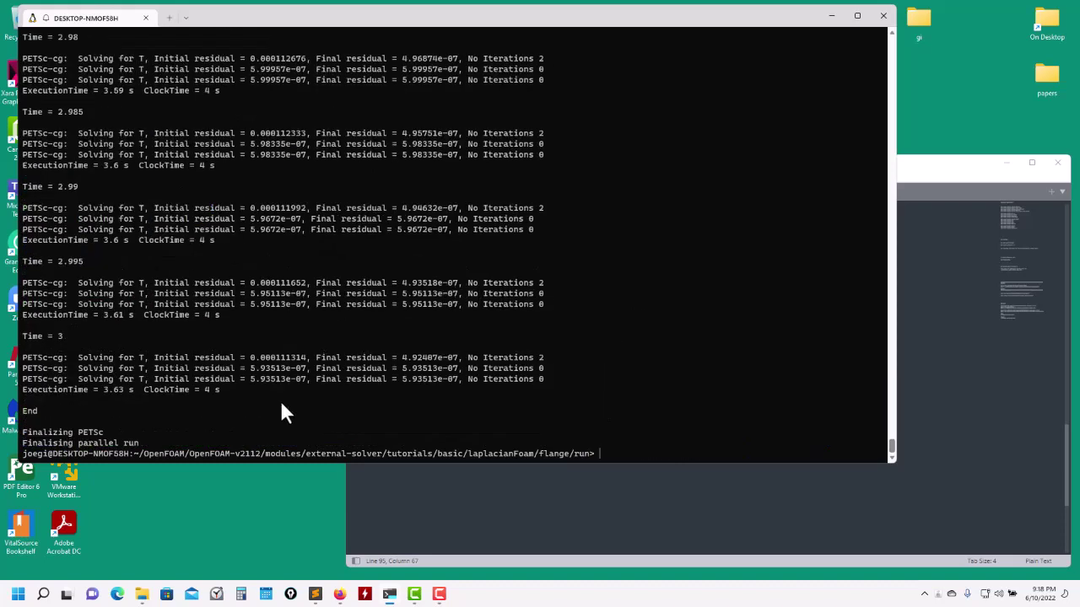
{"action": "key", "text": "Return"}
{"action": "left_click_drag", "start_coordinate": [64, 279], "coordinate": [24, 284]}
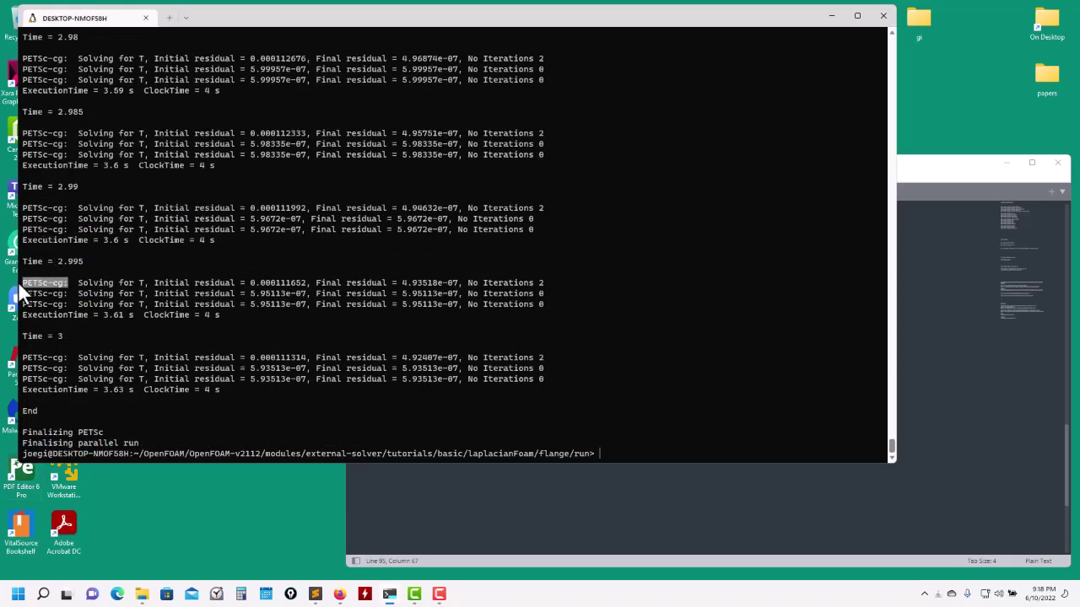
{"action": "type", "text": "ls"}
{"action": "key", "text": "Return"}
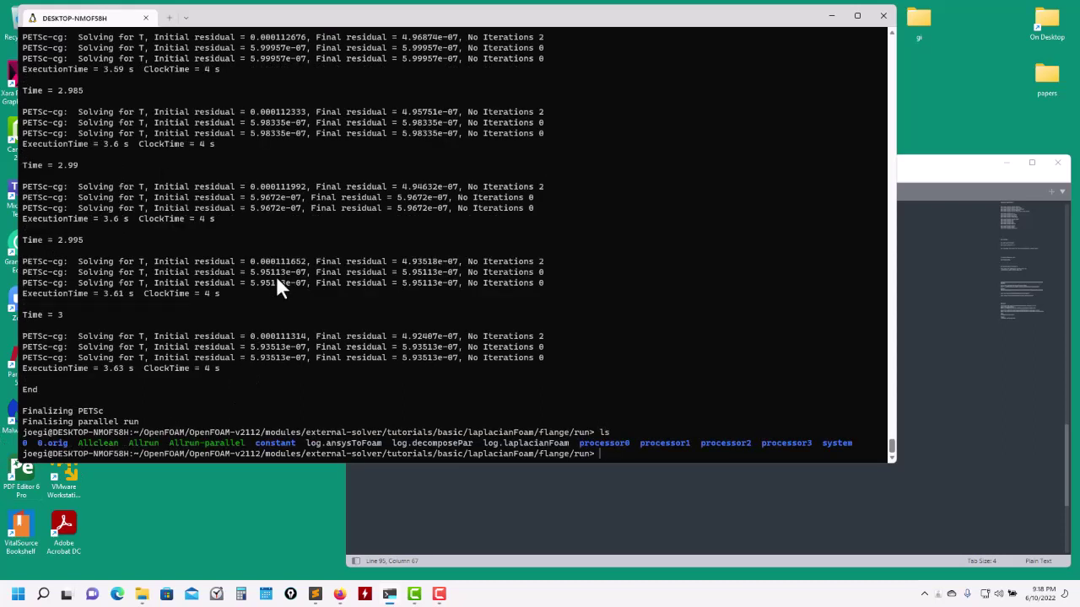
{"action": "type", "text": "gedit system/controlDict"}
Open system/controlDict in gedit and highlight its libs (petscFoam) line.
{"action": "key", "text": "Return"}
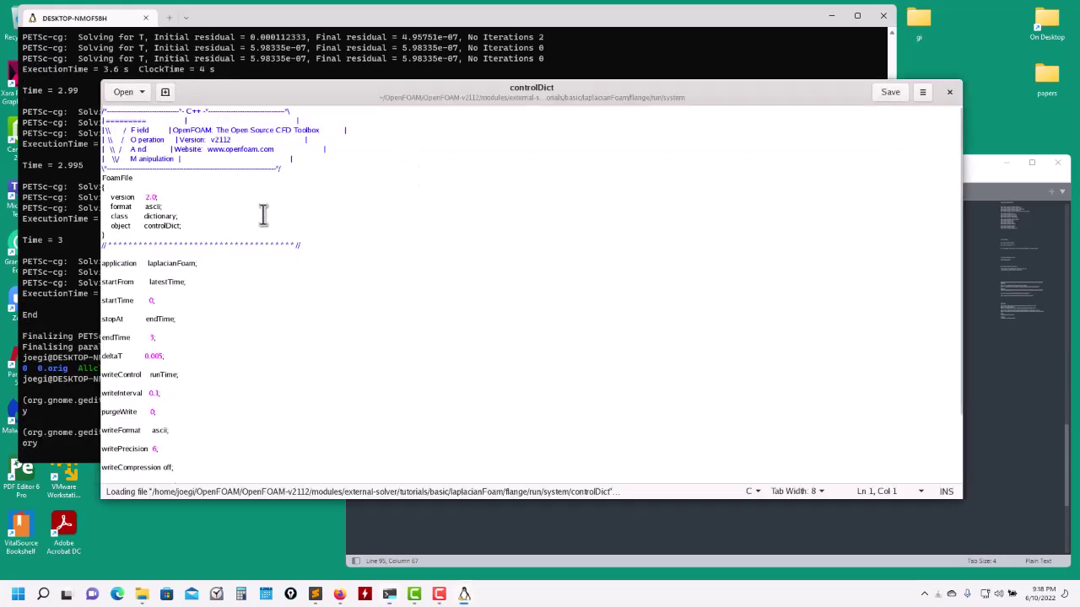
{"action": "scroll", "coordinate": [253, 219], "scroll_direction": "down", "scroll_amount": 2}
{"action": "scroll", "coordinate": [205, 332], "scroll_direction": "up", "scroll_amount": 2}
{"action": "scroll", "coordinate": [205, 333], "scroll_direction": "down", "scroll_amount": 2}
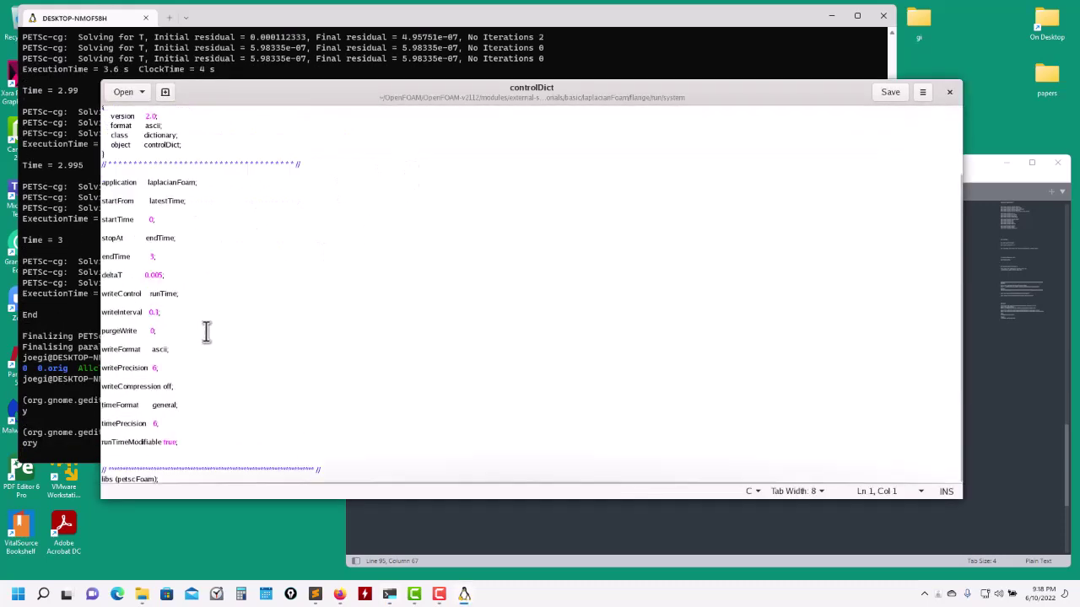
{"action": "left_click_drag", "start_coordinate": [160, 479], "coordinate": [78, 476]}
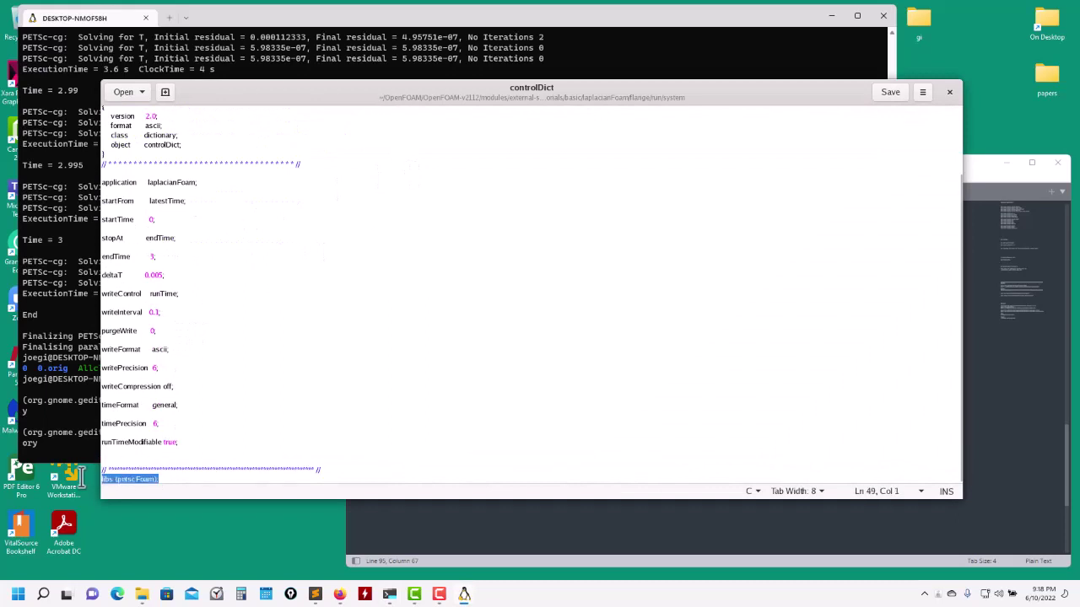
Switch back to the editor, dismiss the recent-documents list, and close controlDict.
{"action": "left_click", "coordinate": [64, 388]}
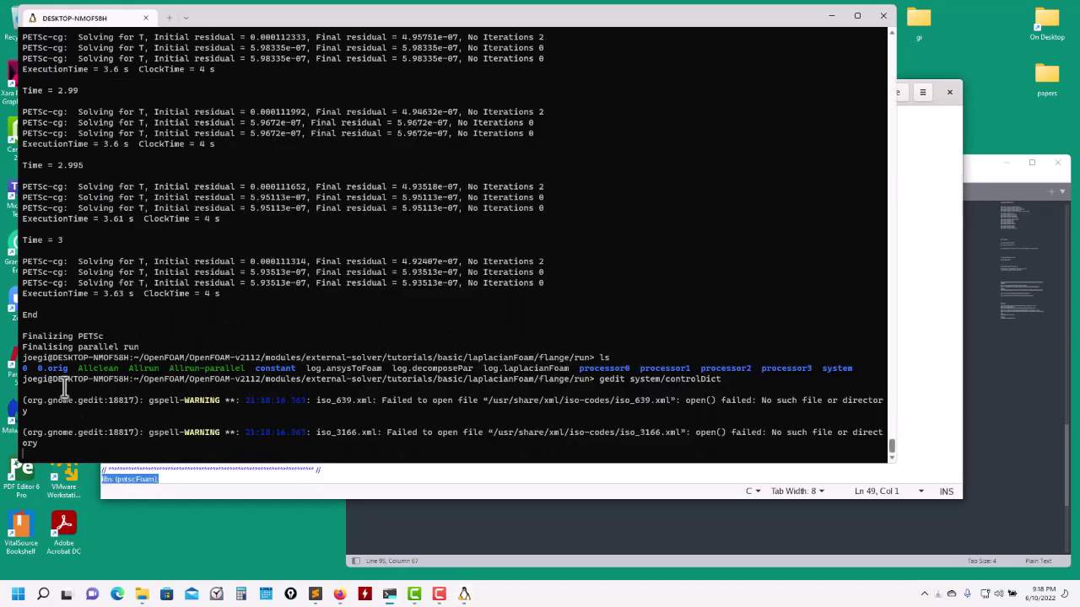
{"action": "left_click", "coordinate": [932, 231]}
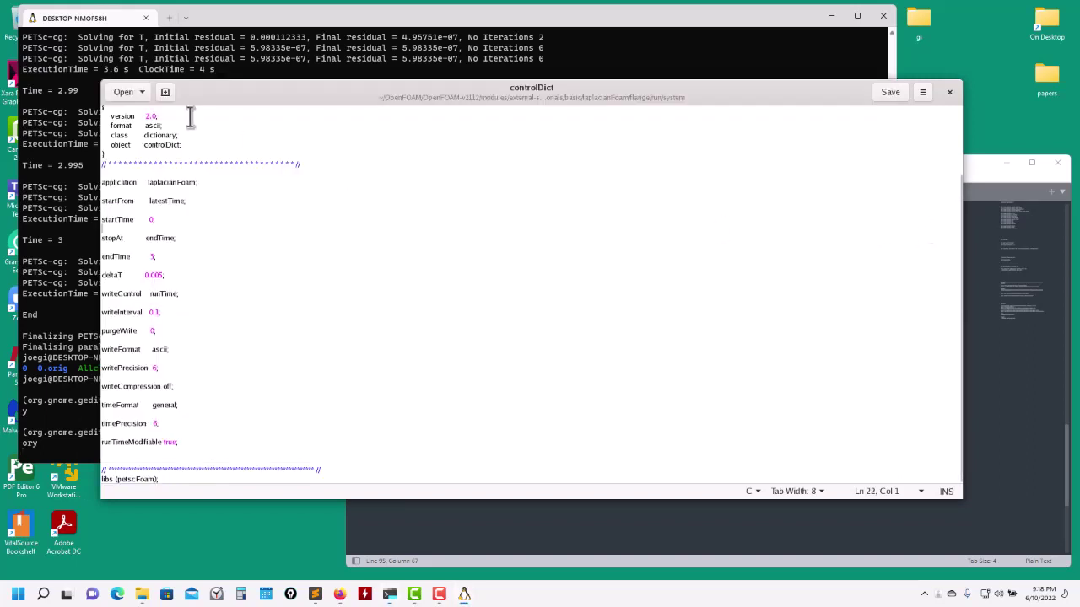
{"action": "left_click", "coordinate": [121, 92]}
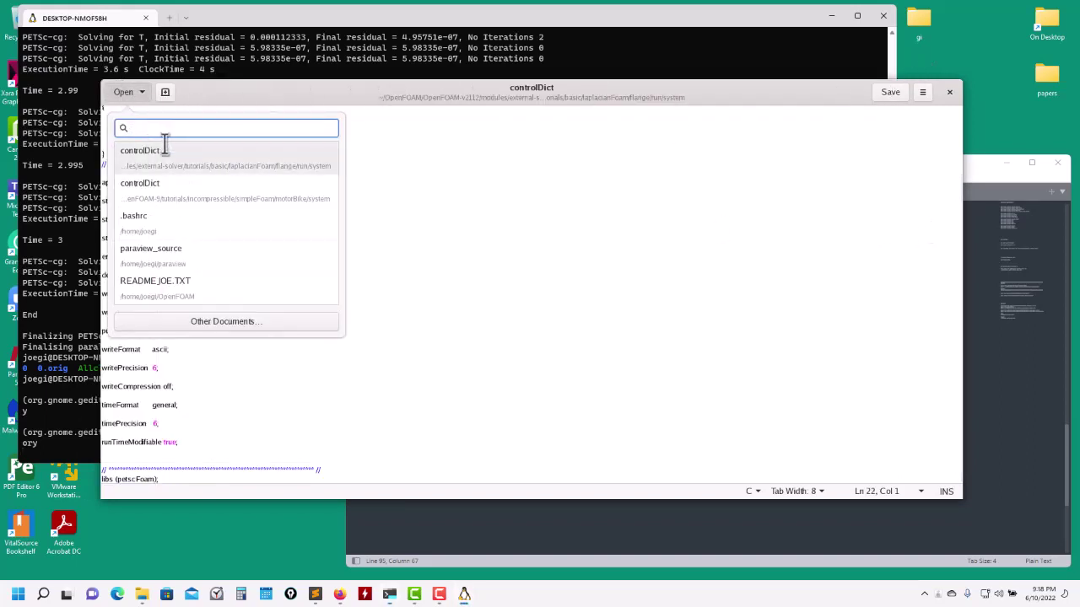
{"action": "left_click", "coordinate": [137, 92]}
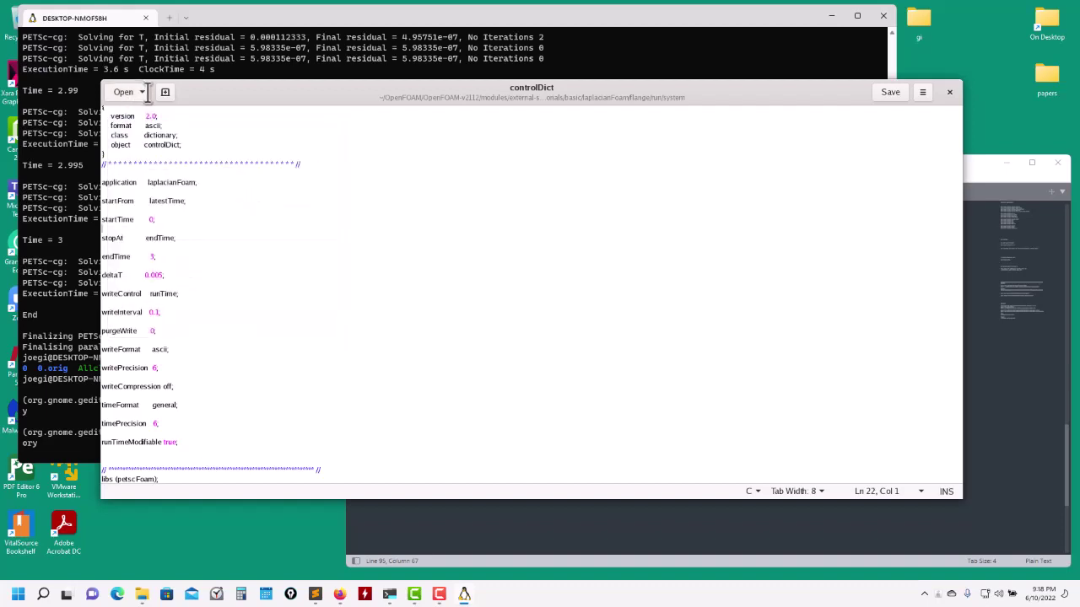
{"action": "left_click", "coordinate": [949, 91]}
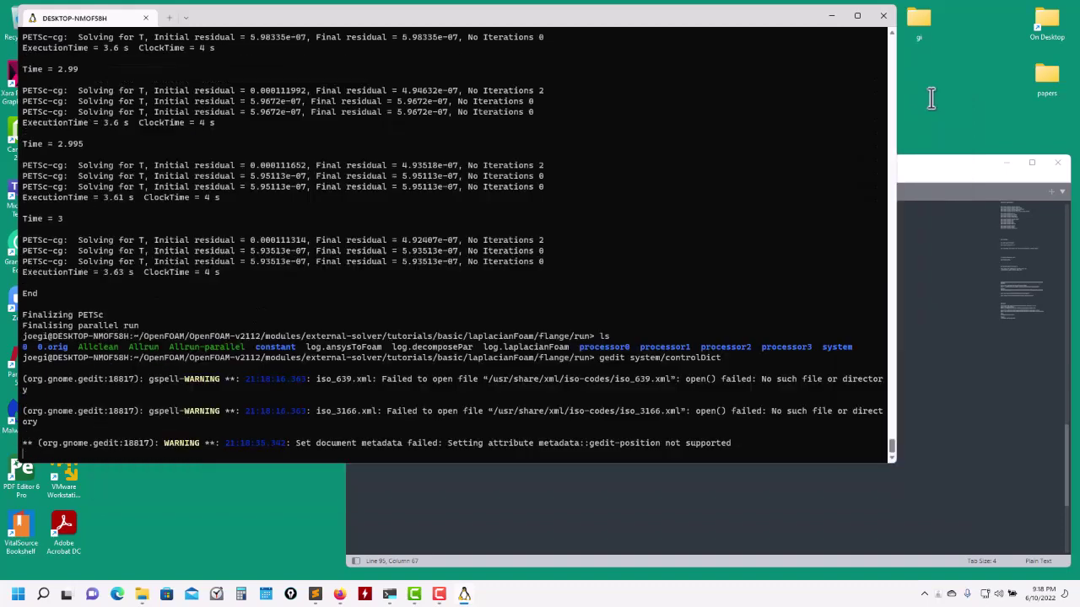
{"action": "key", "text": "Up"}
{"action": "key", "text": "BackSpace"}
{"action": "key", "text": "BackSpace"}
{"action": "key", "text": "BackSpace"}
{"action": "key", "text": "BackSpace"}
{"action": "key", "text": "BackSpace"}
{"action": "key", "text": "BackSpace"}
{"action": "key", "text": "BackSpace"}
{"action": "key", "text": "BackSpace"}
{"action": "key", "text": "BackSpace"}
{"action": "key", "text": "BackSpace"}
{"action": "type", "text": "fvSolution"}
{"action": "key", "text": "Return"}
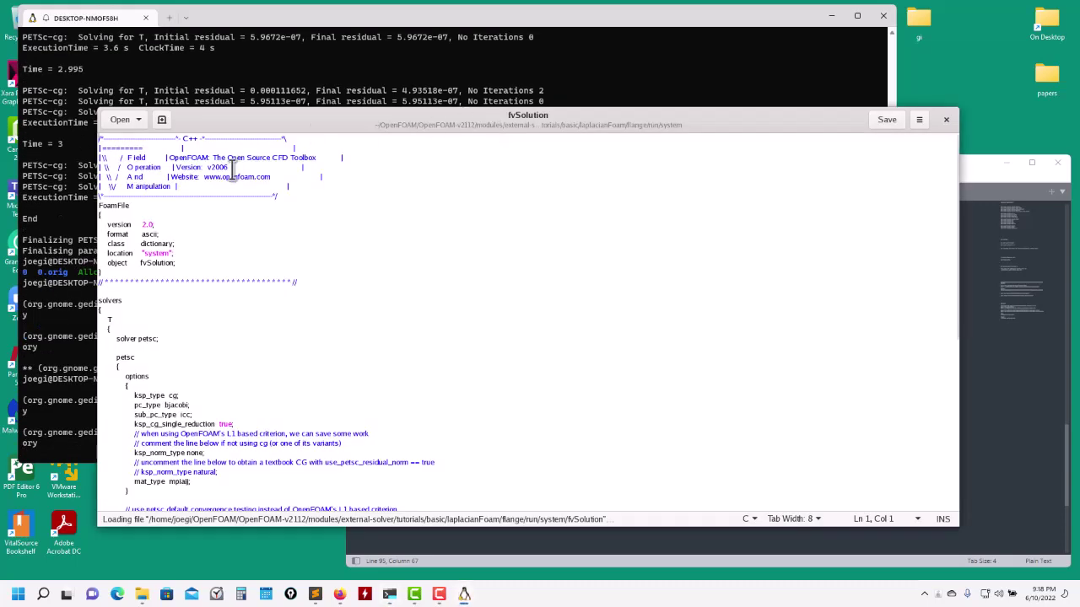
{"action": "scroll", "coordinate": [186, 327], "scroll_direction": "down", "scroll_amount": 3}
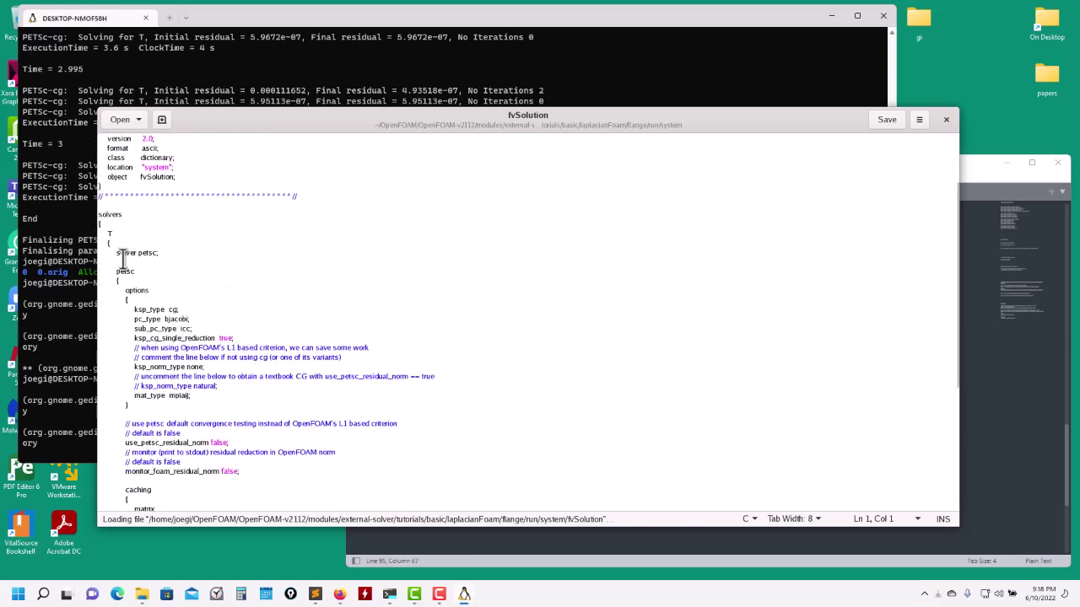
{"action": "left_click_drag", "start_coordinate": [115, 252], "coordinate": [162, 255]}
{"action": "scroll", "coordinate": [138, 300], "scroll_direction": "down", "scroll_amount": 3}
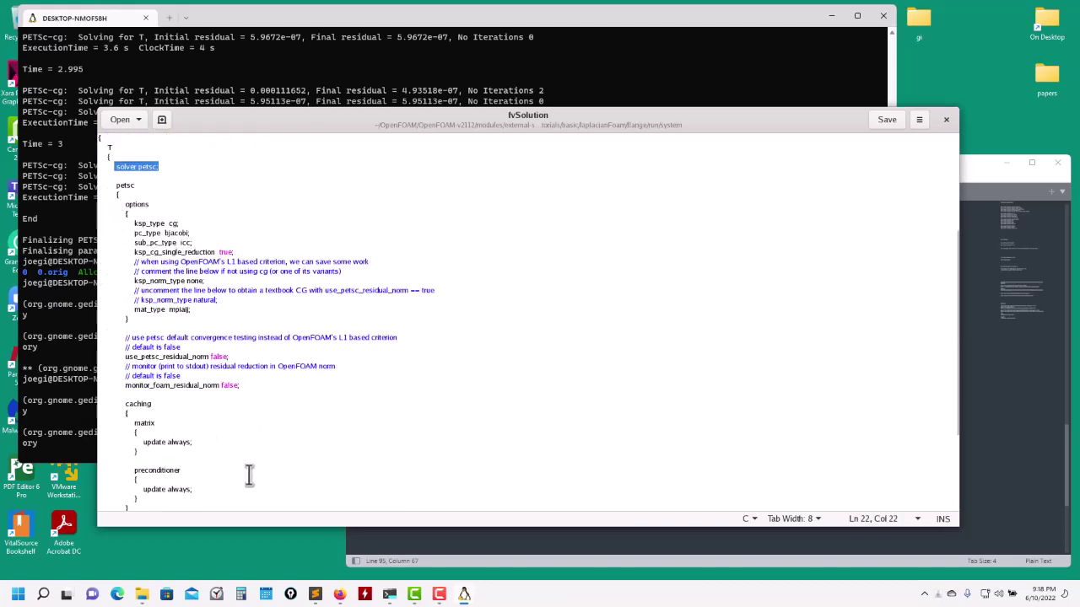
{"action": "left_click", "coordinate": [339, 594]}
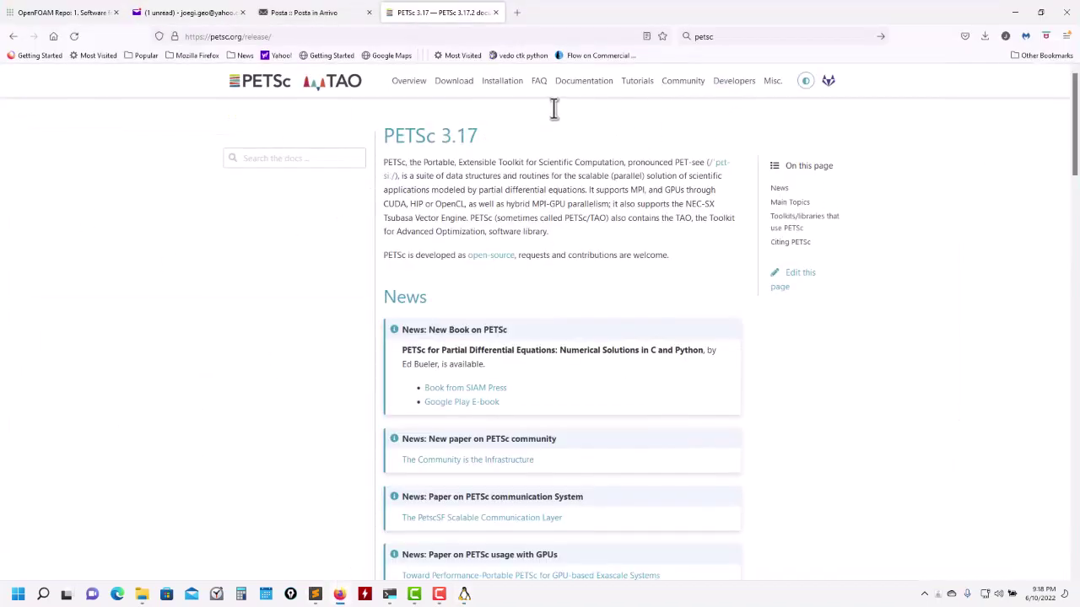
{"action": "left_click", "coordinate": [1015, 12]}
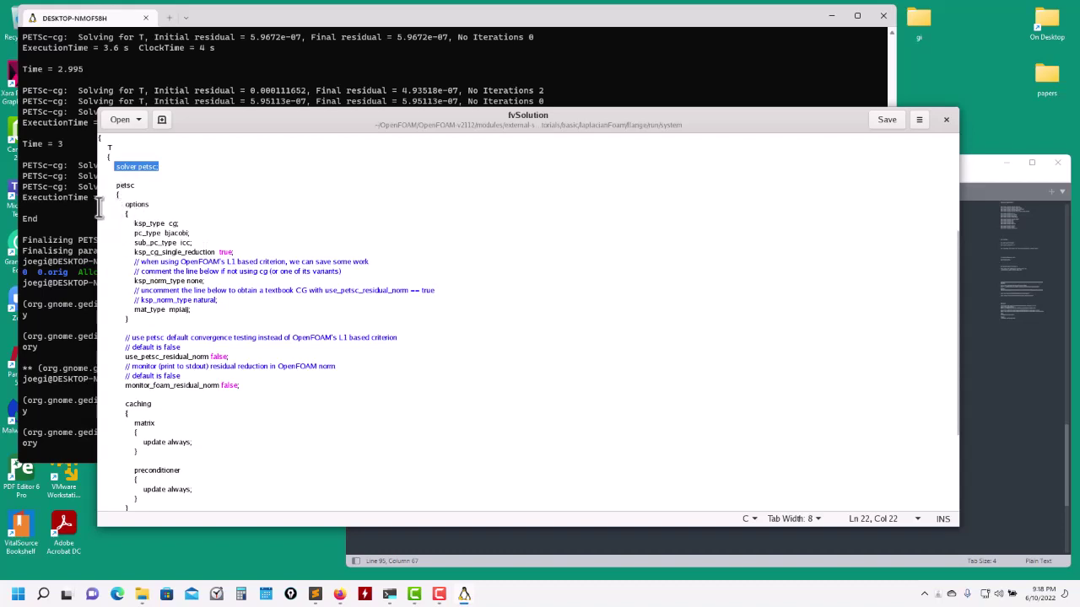
{"action": "scroll", "coordinate": [137, 432], "scroll_direction": "down", "scroll_amount": 5}
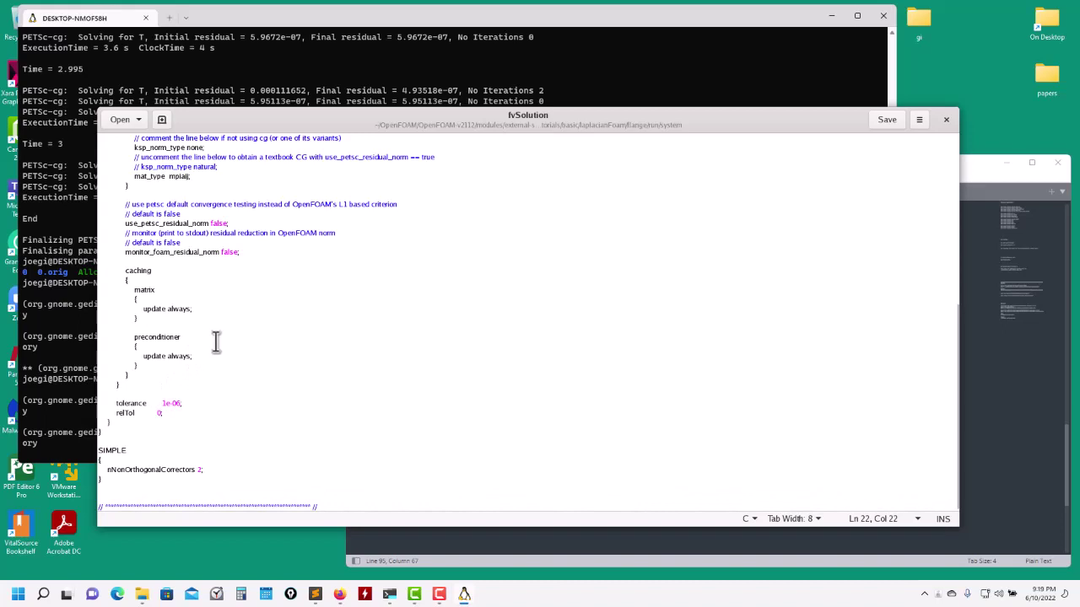
{"action": "scroll", "coordinate": [216, 342], "scroll_direction": "up", "scroll_amount": 6}
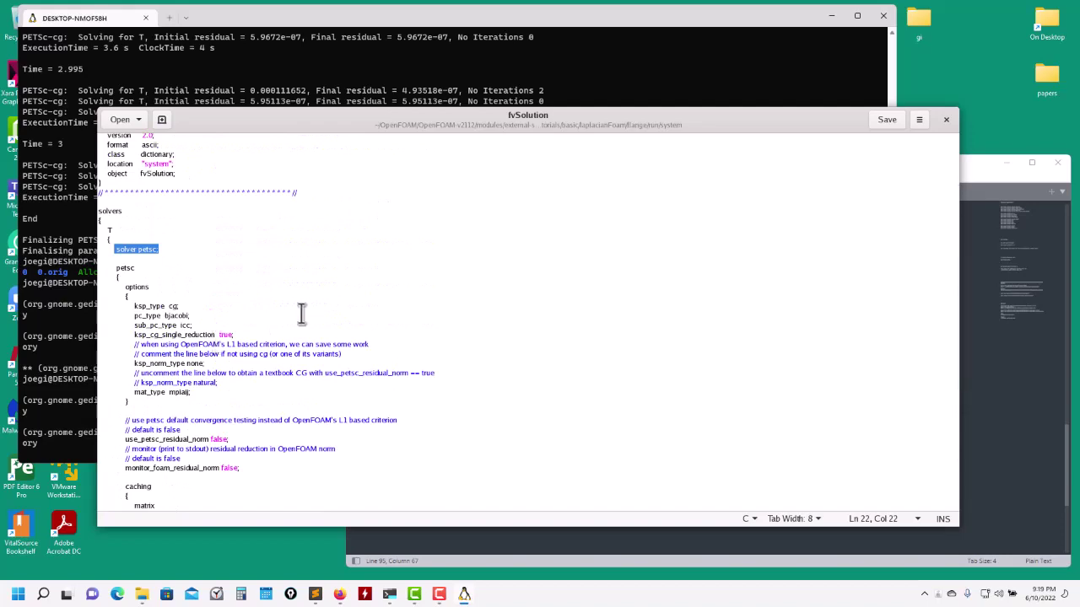
Close fvSolution in gedit and step up from run to the flange case folder.
{"action": "left_click", "coordinate": [945, 119]}
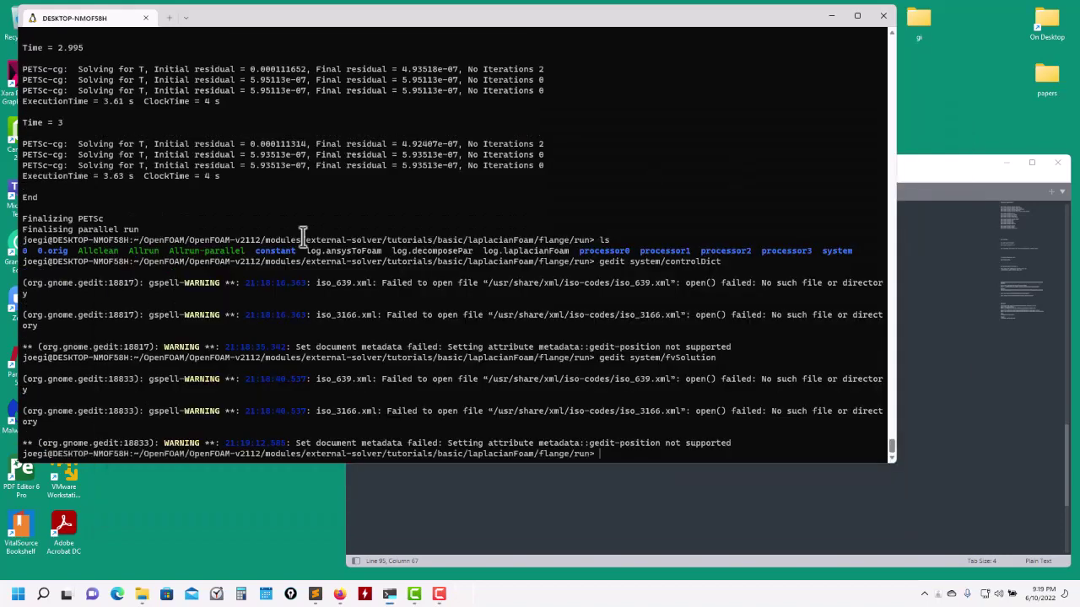
{"action": "type", "text": "ls"}
{"action": "key", "text": "Return"}
{"action": "type", "text": "foamCl"}
{"action": "key", "text": "BackSpace"}
{"action": "key", "text": "BackSpace"}
{"action": "key", "text": "BackSpace"}
{"action": "type", "text": "cd ."}
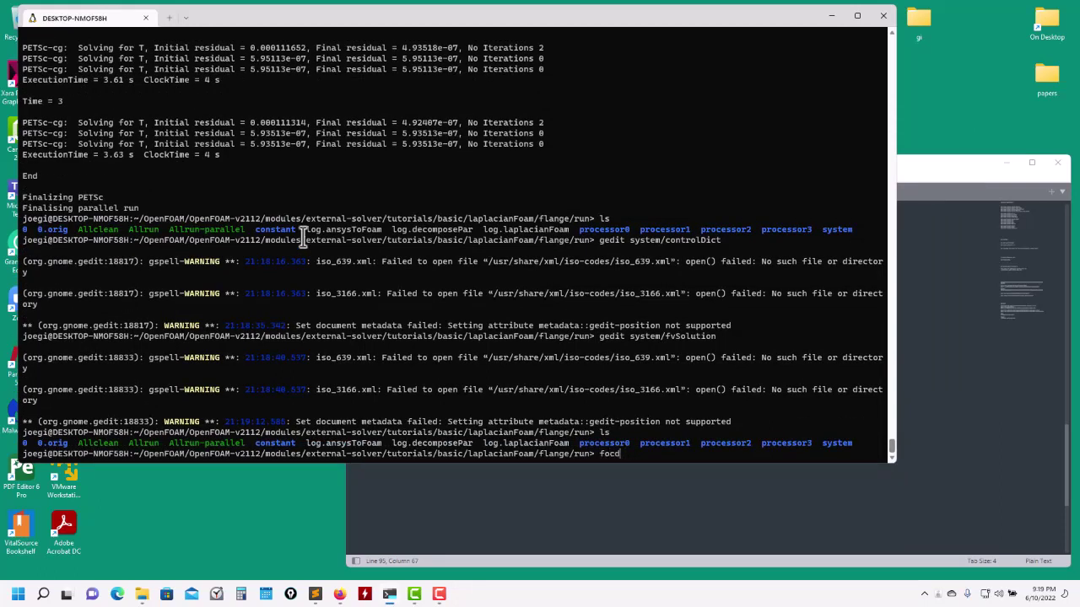
{"action": "key", "text": "BackSpace"}
{"action": "key", "text": "BackSpace"}
{"action": "key", "text": "BackSpace"}
{"action": "key", "text": "BackSpace"}
{"action": "type", "text": "cd .."}
{"action": "key", "text": "Return"}
{"action": "type", "text": "ls"}
{"action": "key", "text": "Return"}
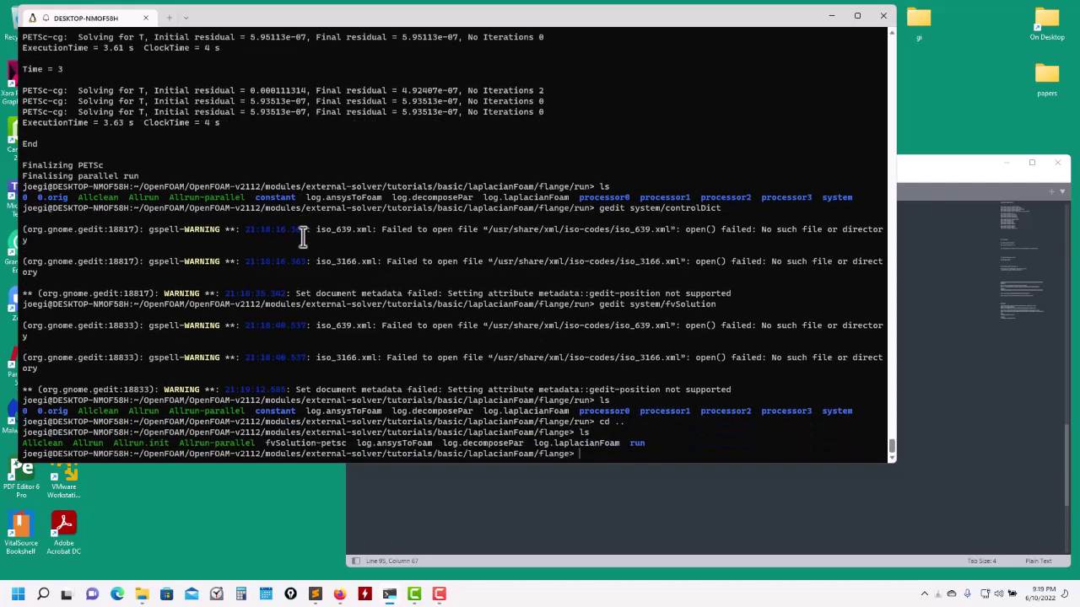
Go up to laplacianFoam and back into the flange folder, listing its contents.
{"action": "type", "text": "cd .."}
{"action": "key", "text": "Return"}
{"action": "type", "text": "ls/basic/laplacianFoam>"}
{"action": "key", "text": "Return"}
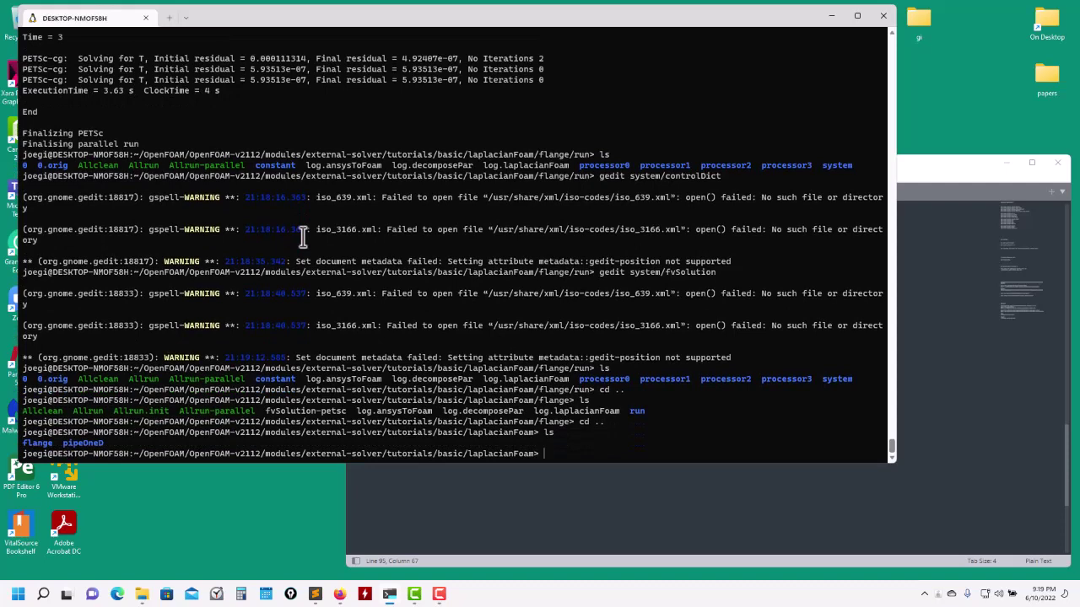
{"action": "type", "text": "cd fl"}
{"action": "key", "text": "Tab"}
{"action": "key", "text": "Return"}
{"action": "type", "text": "ls"}
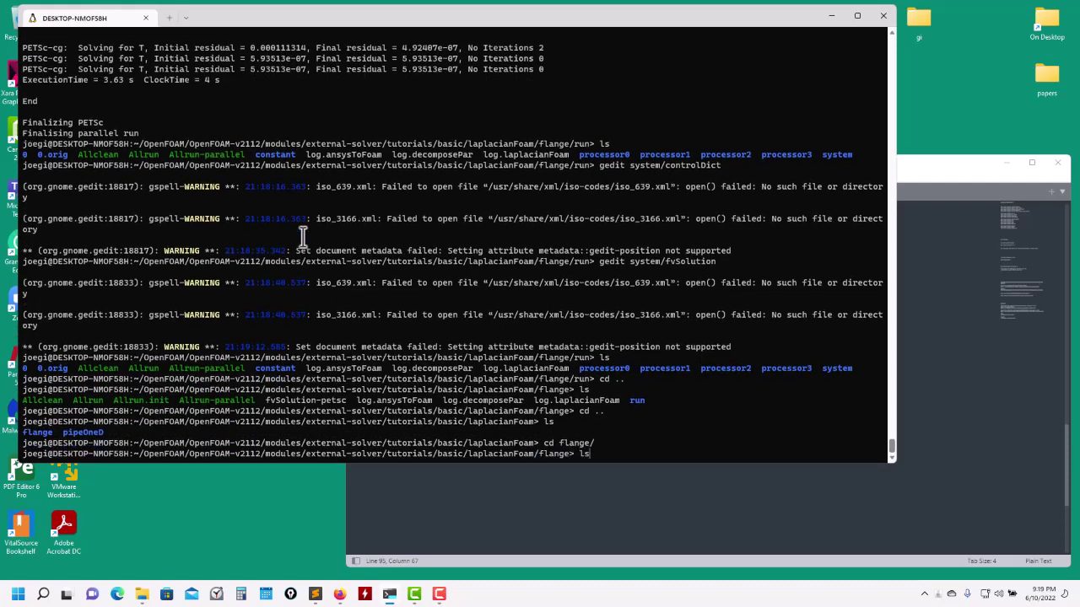
{"action": "key", "text": "Return"}
Delete the flange case's run folder with rm -rf run/ and clear the screen.
{"action": "type", "text": "rm -rf"}
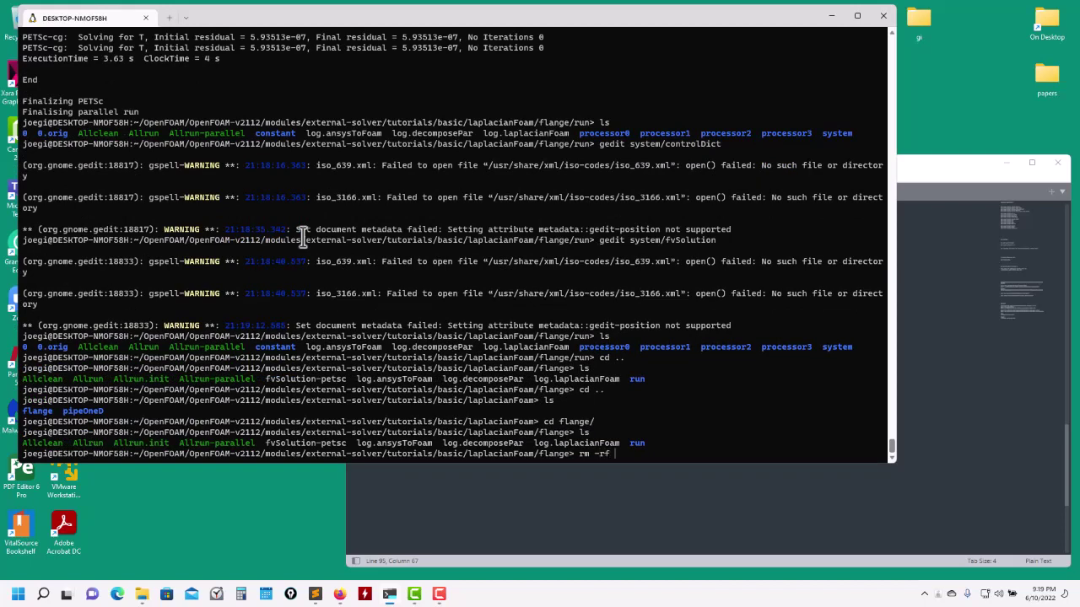
{"action": "type", "text": " run/"}
{"action": "key", "text": "Return"}
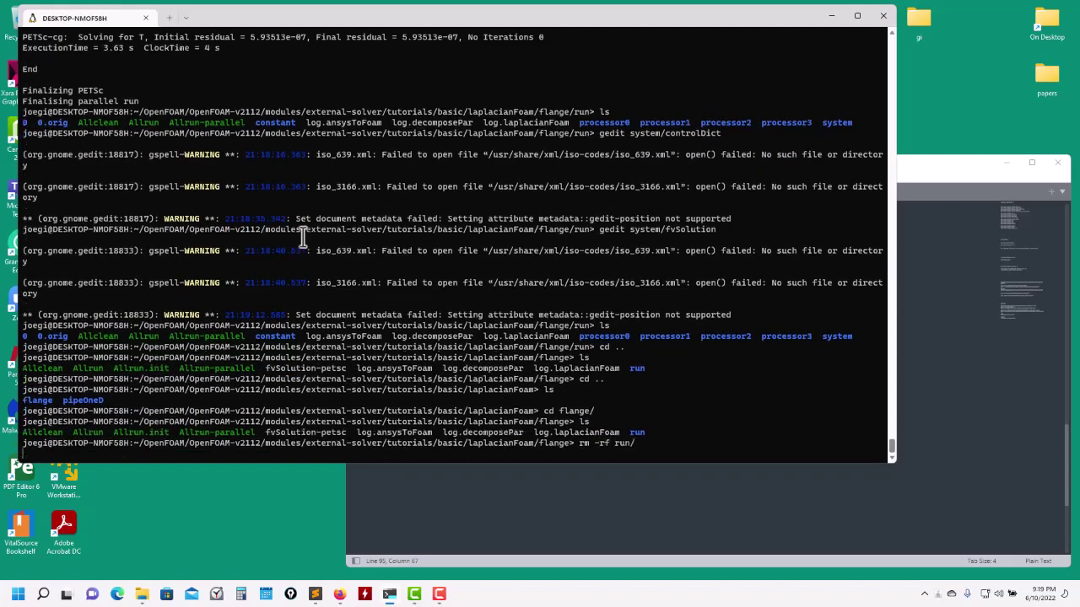
{"action": "type", "text": "ls"}
{"action": "key", "text": "Return"}
{"action": "type", "text": "clear"}
{"action": "key", "text": "Return"}
Go up to laplacianFoam, then jump to OpenFOAM-v2112 with the foam alias and list it.
{"action": "type", "text": "cd .."}
{"action": "key", "text": "Return"}
{"action": "type", "text": "ls"}
{"action": "key", "text": "Return"}
{"action": "type", "text": "cd"}
{"action": "key", "text": "BackSpace"}
{"action": "key", "text": "BackSpace"}
{"action": "type", "text": "foam"}
{"action": "key", "text": "Return"}
{"action": "type", "text": "ls"}
{"action": "key", "text": "Return"}
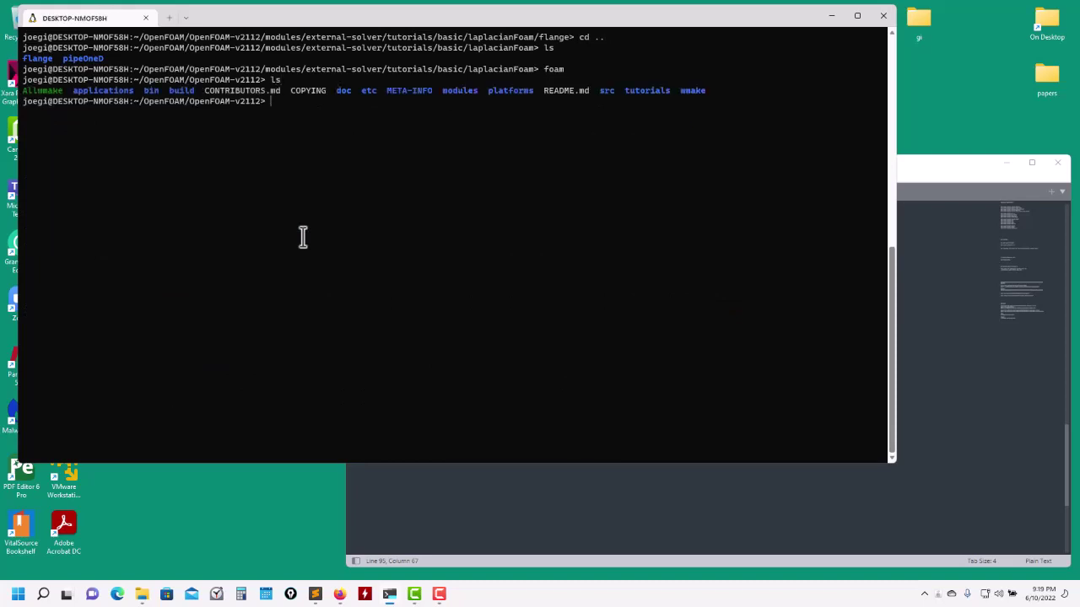
Jump to the tutorials with tut and navigate into incompressible/simpleFoam, listing its cases.
{"action": "type", "text": "tut"}
{"action": "key", "text": "Return"}
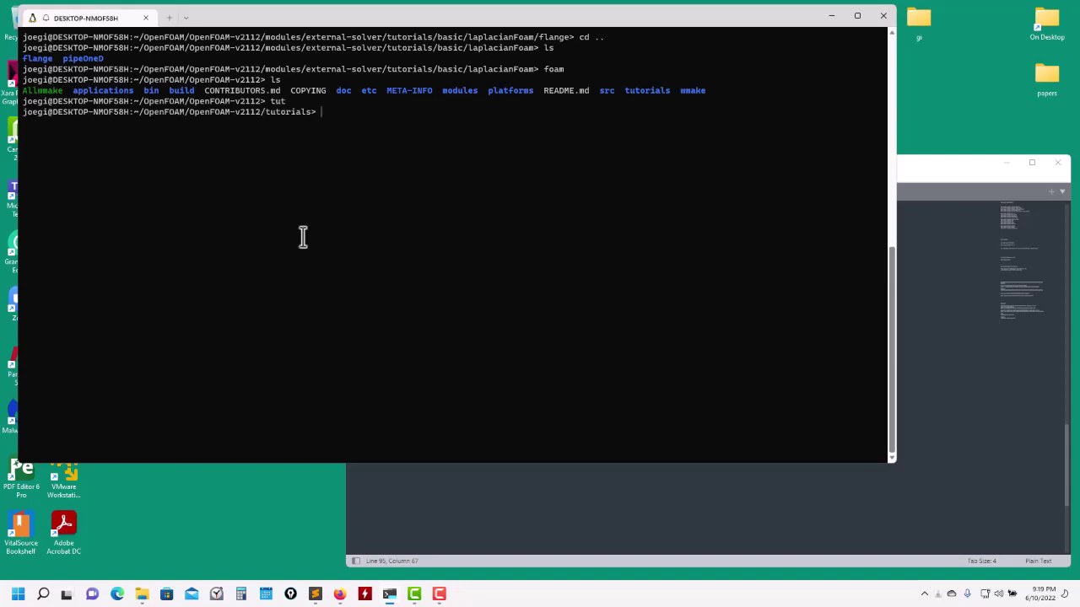
{"action": "type", "text": "ls"}
{"action": "key", "text": "Return"}
{"action": "type", "text": "cd in"}
{"action": "key", "text": "Tab"}
{"action": "key", "text": "Return"}
{"action": "type", "text": "cd sim"}
{"action": "key", "text": "Tab"}
{"action": "key", "text": "Return"}
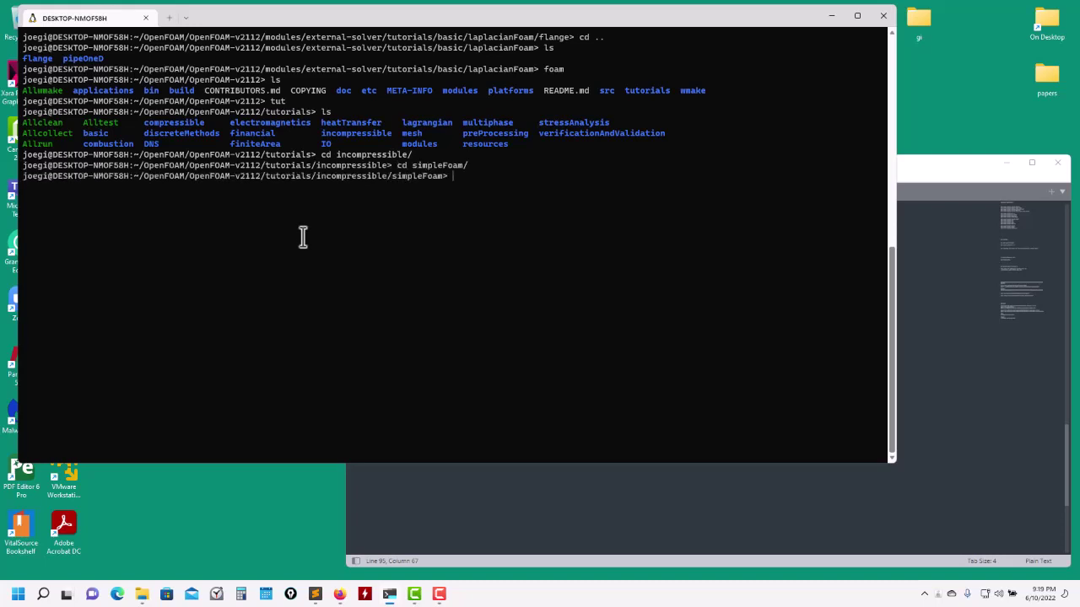
{"action": "type", "text": "ls"}
{"action": "key", "text": "Return"}
Enter the motorBike case, list it and its constant folder, and start ./Allrun.
{"action": "type", "text": "cd "}
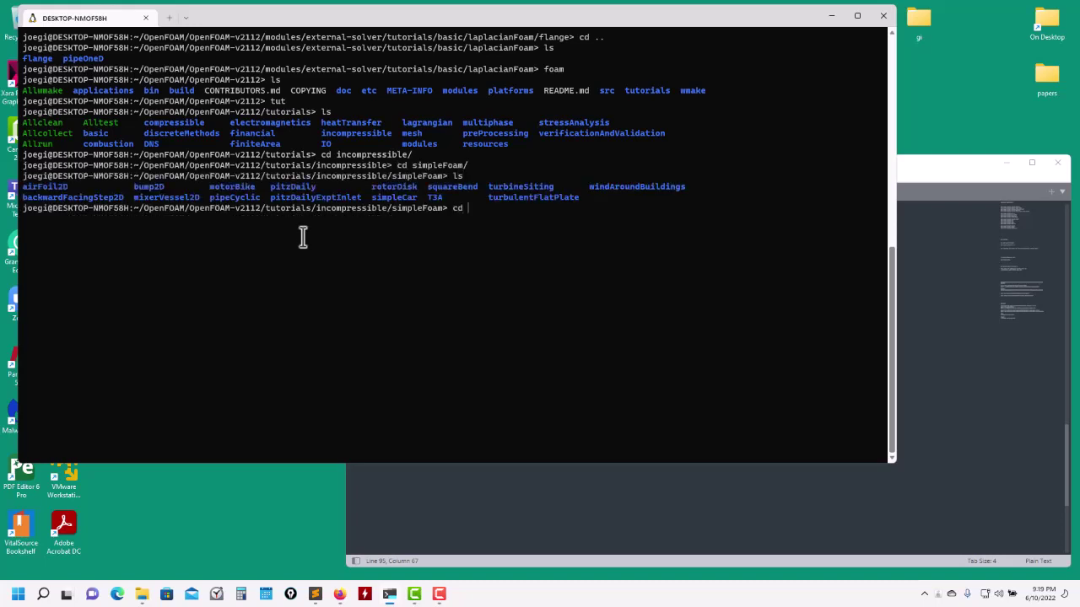
{"action": "type", "text": "mo"}
{"action": "key", "text": "Tab"}
{"action": "key", "text": "Return"}
{"action": "type", "text": "ls"}
{"action": "key", "text": "Return"}
{"action": "type", "text": "c"}
{"action": "key", "text": "BackSpace"}
{"action": "type", "text": "ls c"}
{"action": "key", "text": "Tab"}
{"action": "key", "text": "Return"}
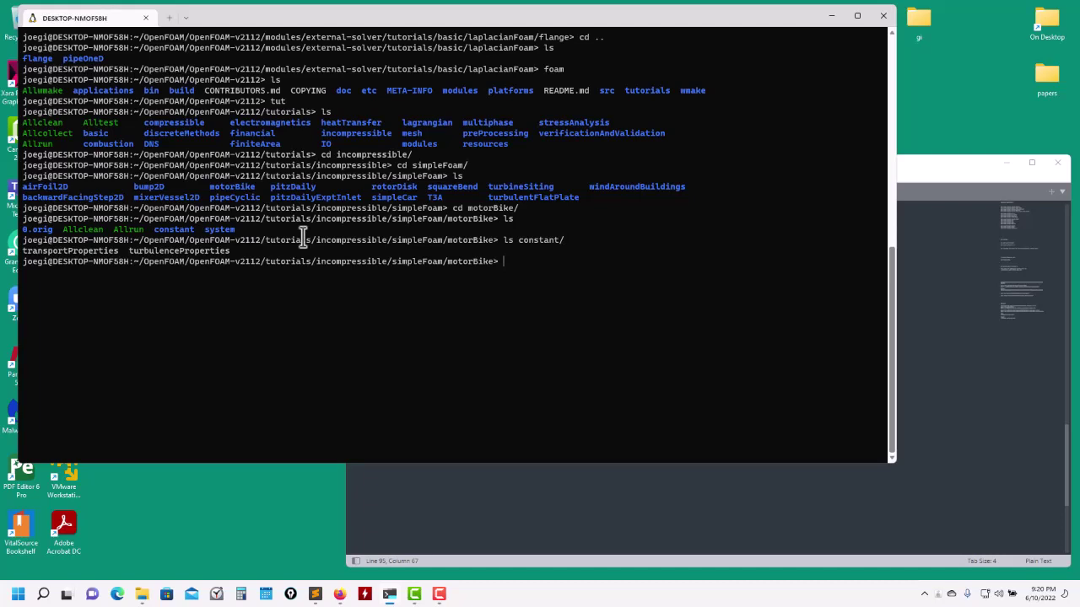
{"action": "type", "text": "./Allr"}
{"action": "key", "text": "Tab"}
{"action": "key", "text": "Return"}
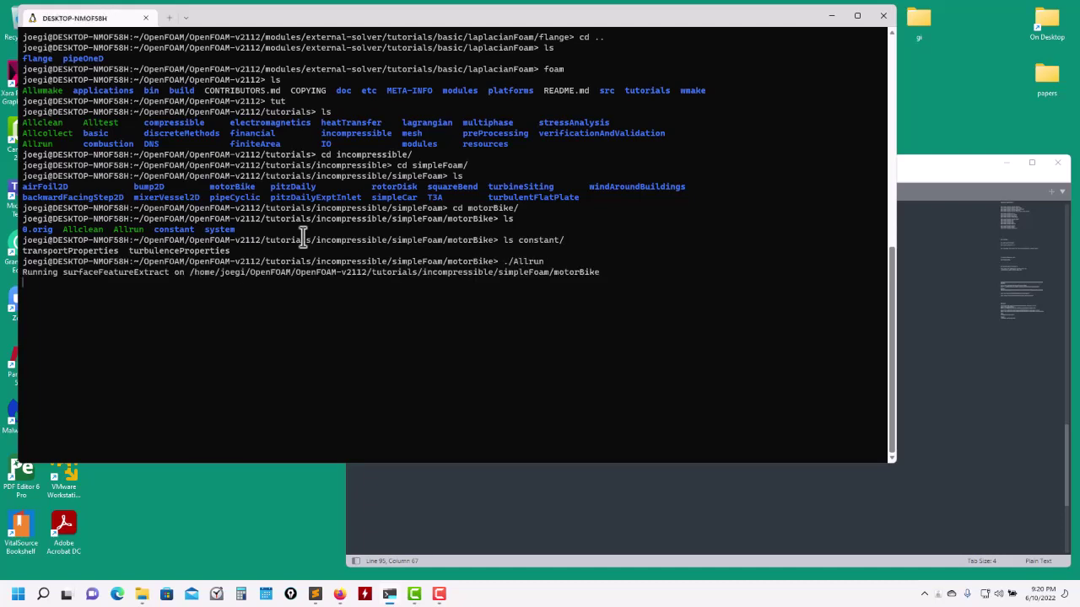
Stop the running Allrun with Ctrl+C and list the case and its constant folder.
{"action": "key", "text": "ctrl+c"}
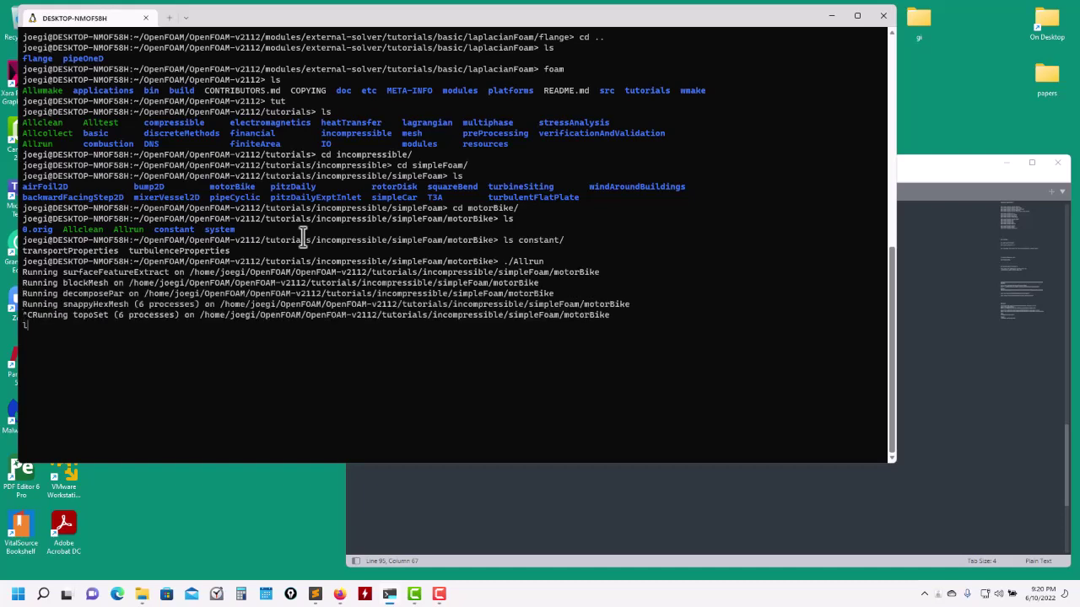
{"action": "key", "text": "ctrl+c"}
{"action": "key", "text": "ctrl+c"}
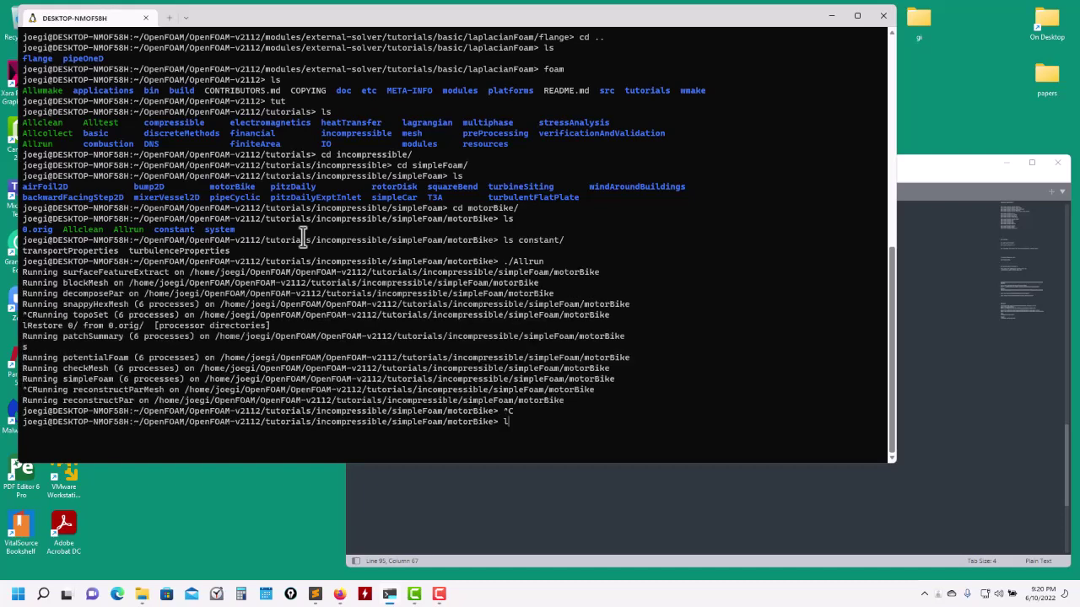
{"action": "type", "text": "ls"}
{"action": "key", "text": "Return"}
{"action": "type", "text": "ls constant/"}
{"action": "key", "text": "Return"}
List constant/triSurface, then recall that command and trim off 'ls', keeping the path.
{"action": "key", "text": "Up"}
{"action": "key", "text": "BackSpace"}
{"action": "key", "text": "BackSpace"}
{"action": "key", "text": "BackSpace"}
{"action": "key", "text": "BackSpace"}
{"action": "key", "text": "BackSpace"}
{"action": "key", "text": "BackSpace"}
{"action": "key", "text": "BackSpace"}
{"action": "key", "text": "BackSpace"}
{"action": "key", "text": "BackSpace"}
{"action": "key", "text": "BackSpace"}
{"action": "type", "text": "constant/tri"}
{"action": "key", "text": "Tab"}
{"action": "key", "text": "Return"}
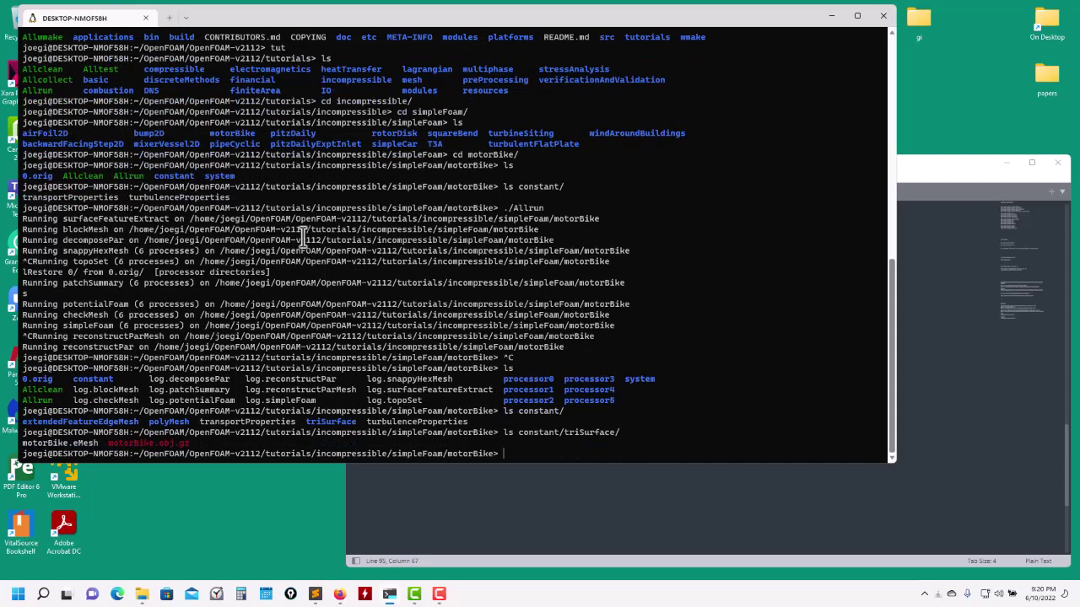
{"action": "key", "text": "Up"}
{"action": "key", "text": "BackSpace"}
{"action": "key", "text": "BackSpace"}
Try extracting constant/triSurface/motorBike.obj.gz with tar -xzvf; it fails because the file is not a tar archive.
{"action": "type", "text": "tar -xzvf constant/triSurface/"}
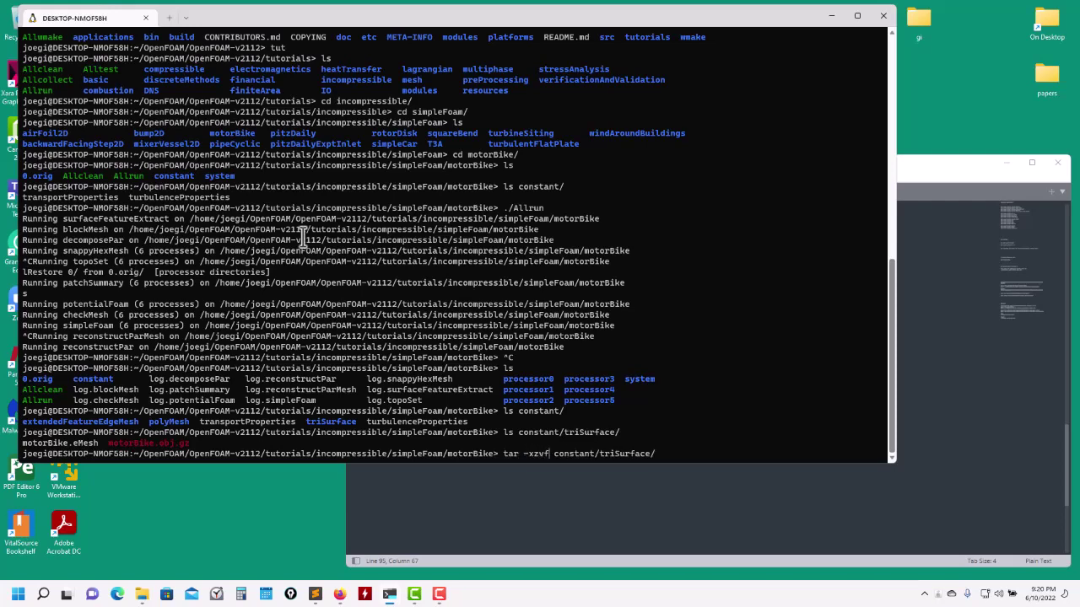
{"action": "key", "text": "Tab"}
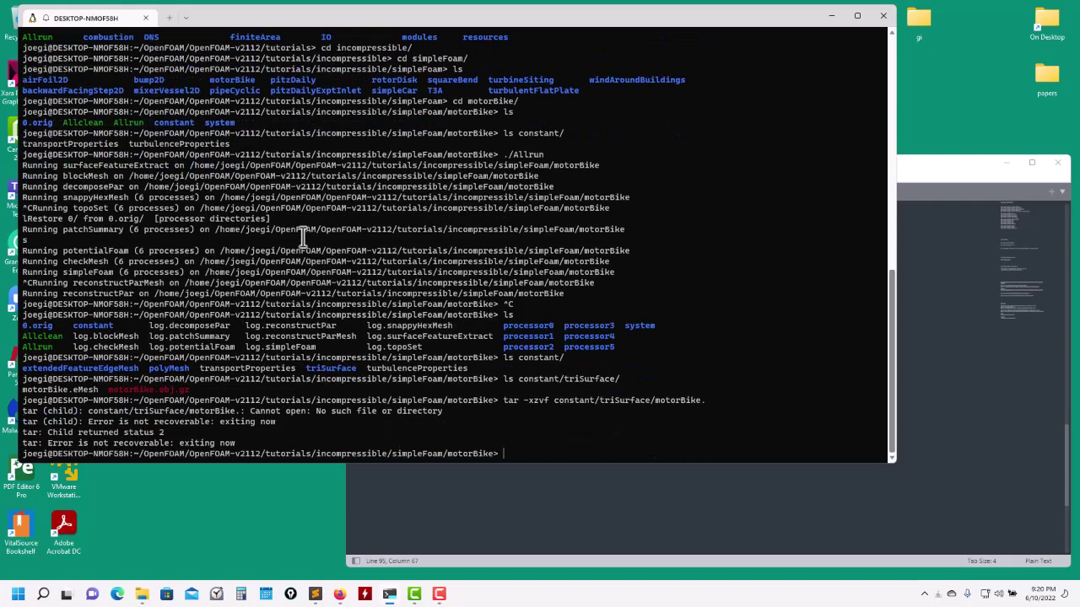
{"action": "key", "text": "Up"}
{"action": "key", "text": "Tab"}
{"action": "key", "text": "Tab"}
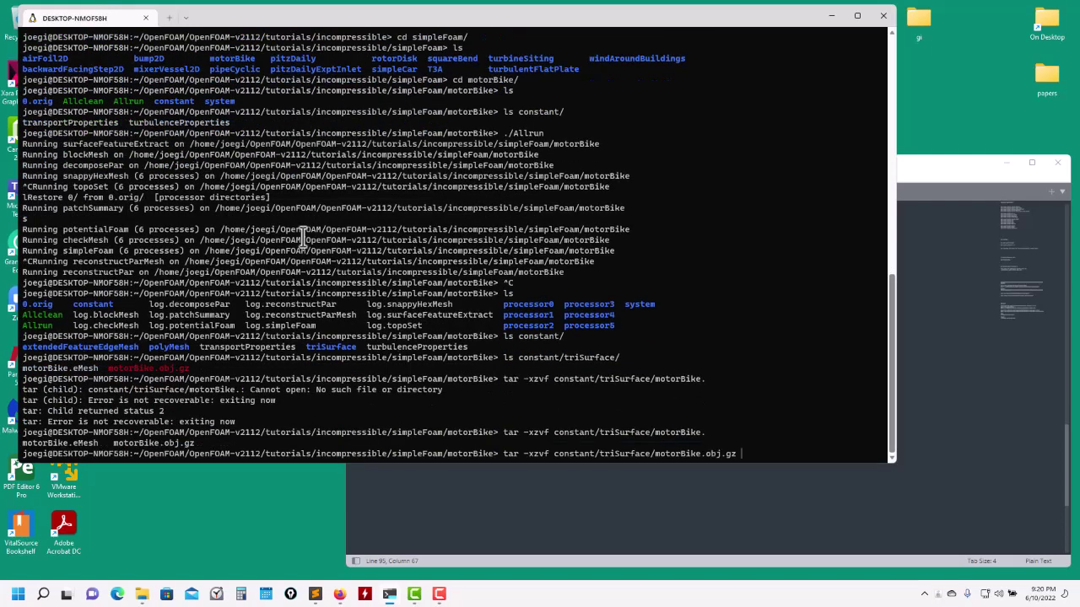
{"action": "key", "text": "Return"}
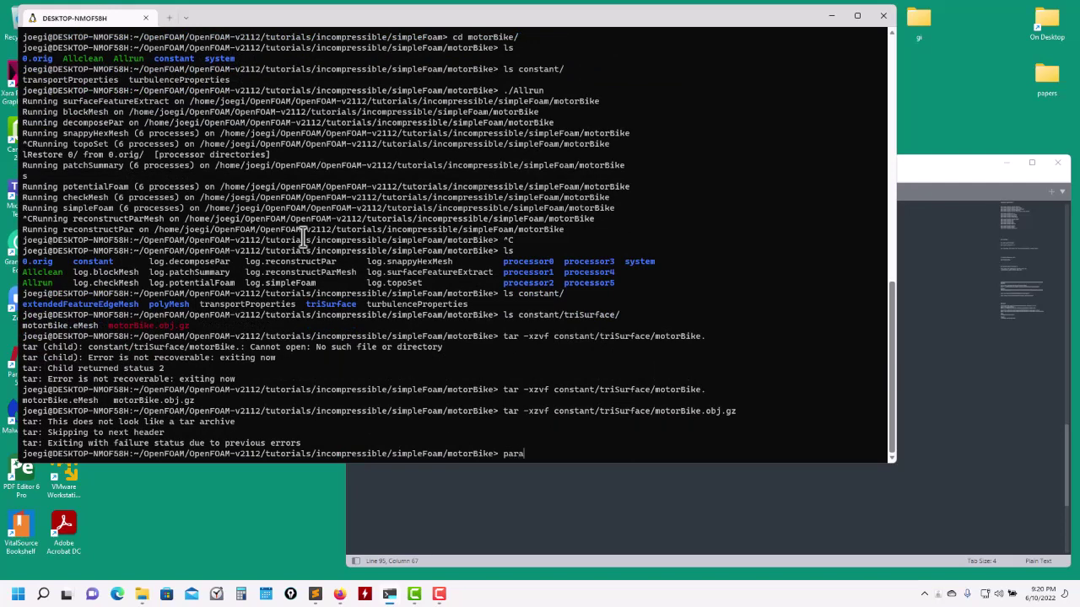
Launch ParaView from the motorBike case folder and return to the terminal.
{"action": "type", "text": "paraview"}
{"action": "key", "text": "Return"}
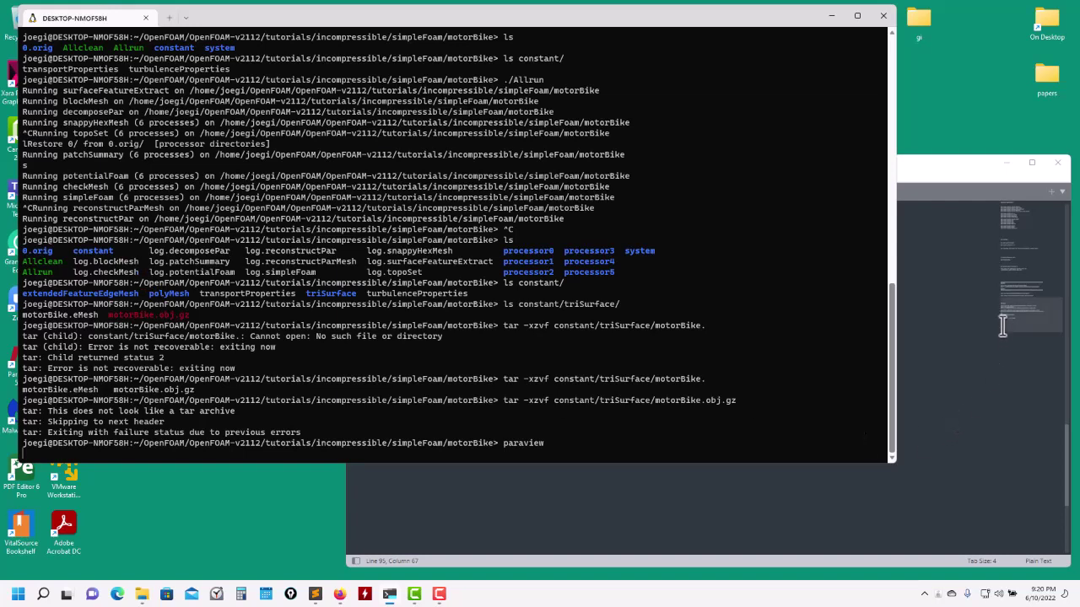
{"action": "left_click", "coordinate": [1002, 355]}
{"action": "left_click", "coordinate": [597, 101]}
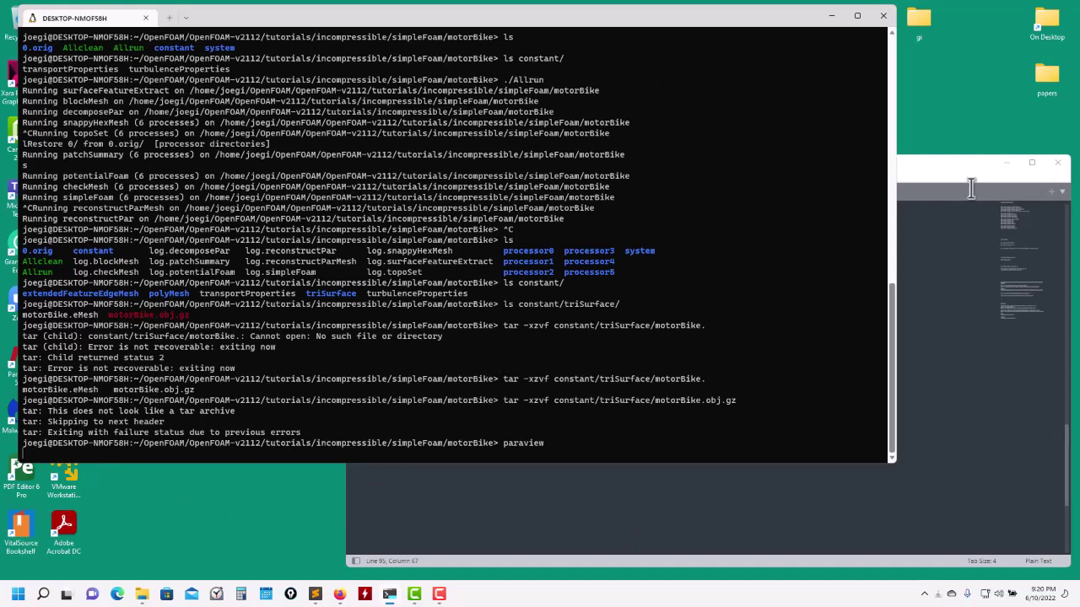
Open constant/motorBike.obj.gz with All Files type, Apply, then delete it after the line-length error.
{"action": "left_click", "coordinate": [1005, 163]}
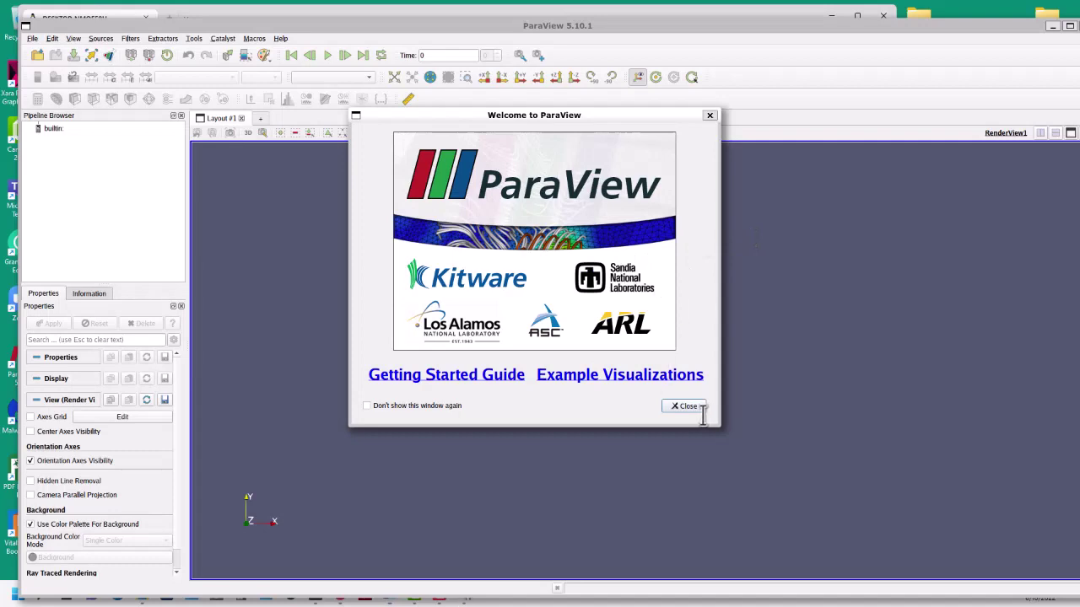
{"action": "left_click", "coordinate": [685, 406]}
{"action": "left_click", "coordinate": [37, 56]}
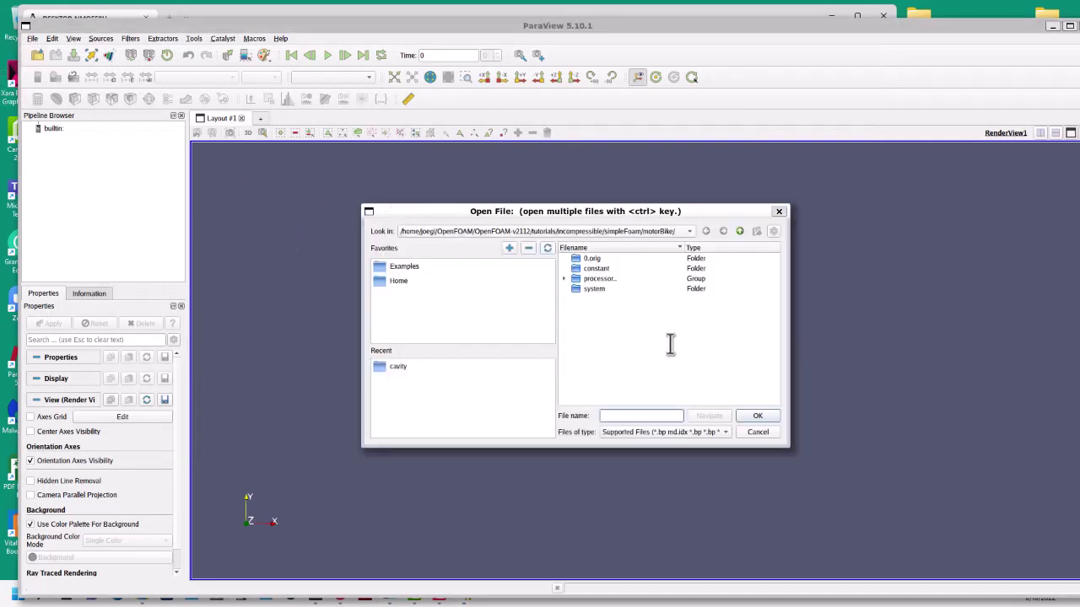
{"action": "double_click", "coordinate": [599, 268]}
{"action": "left_click", "coordinate": [724, 432]}
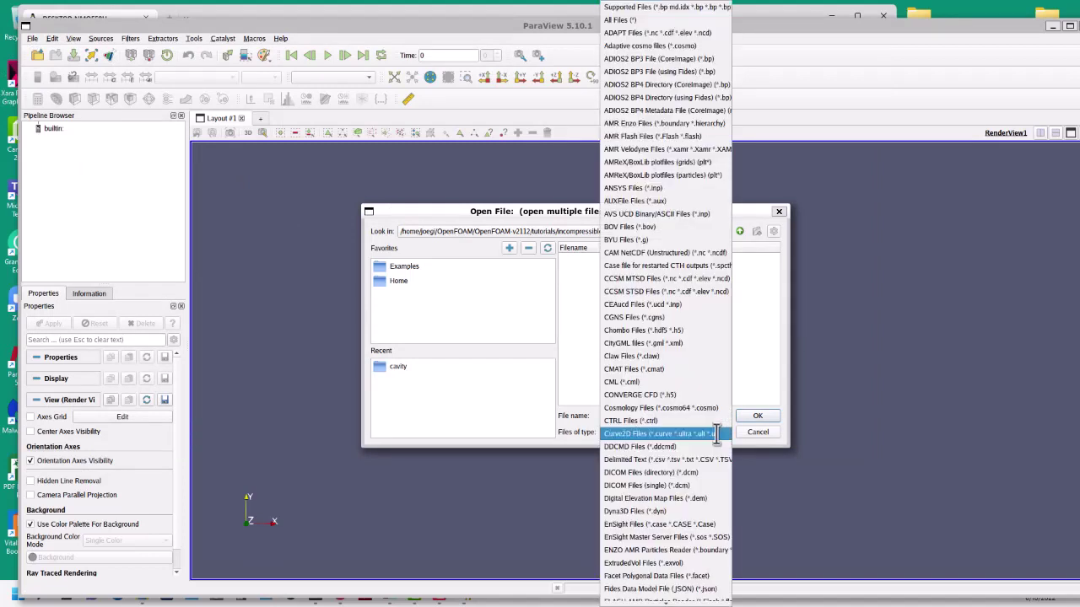
{"action": "left_click", "coordinate": [693, 20]}
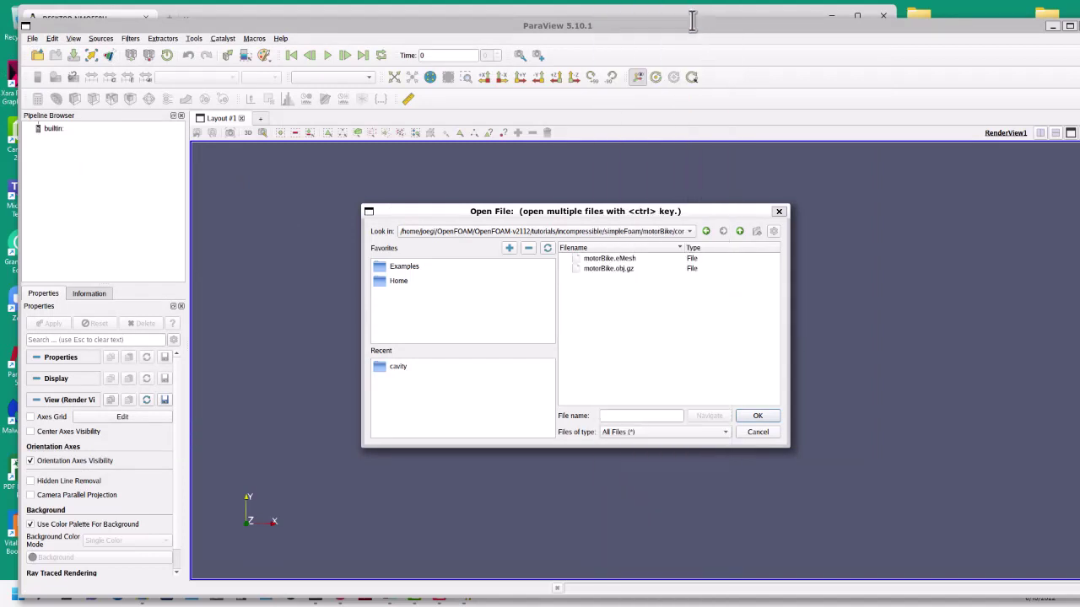
{"action": "left_click", "coordinate": [629, 268]}
{"action": "left_click", "coordinate": [756, 416]}
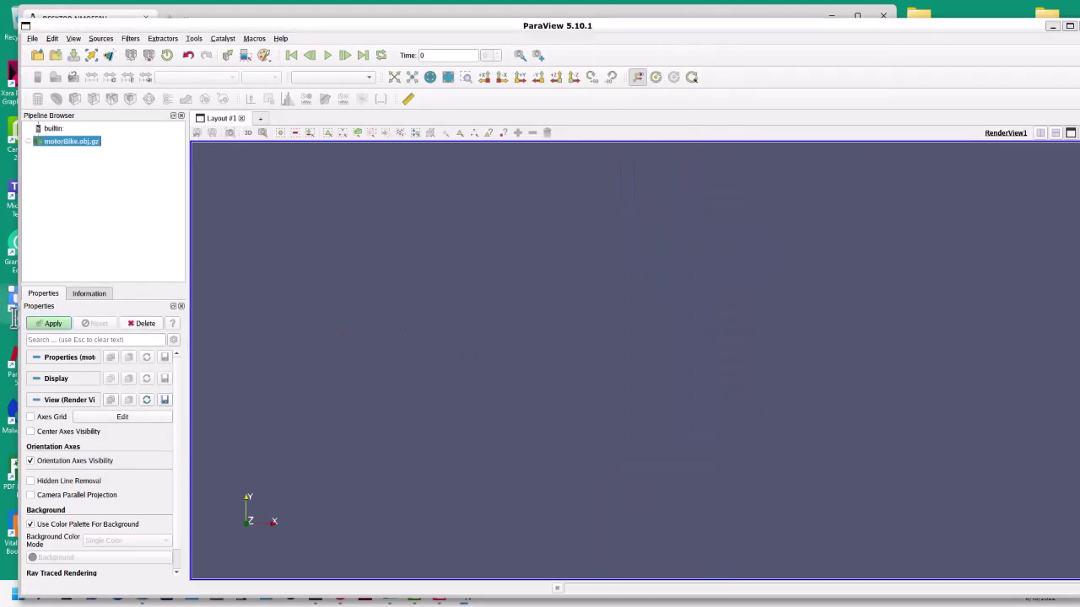
{"action": "left_click", "coordinate": [46, 323]}
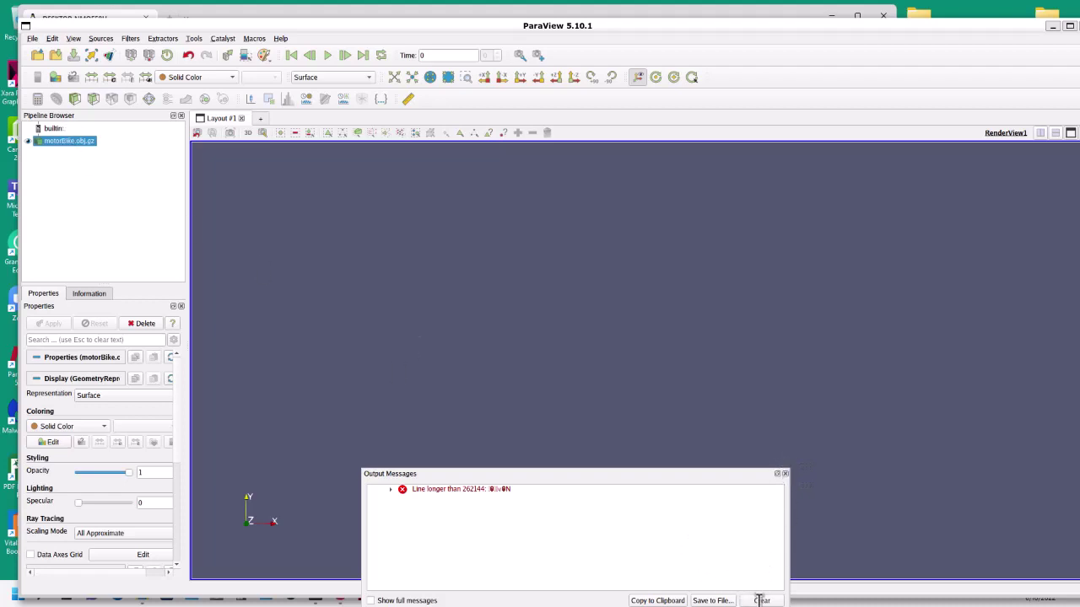
{"action": "left_click", "coordinate": [141, 324]}
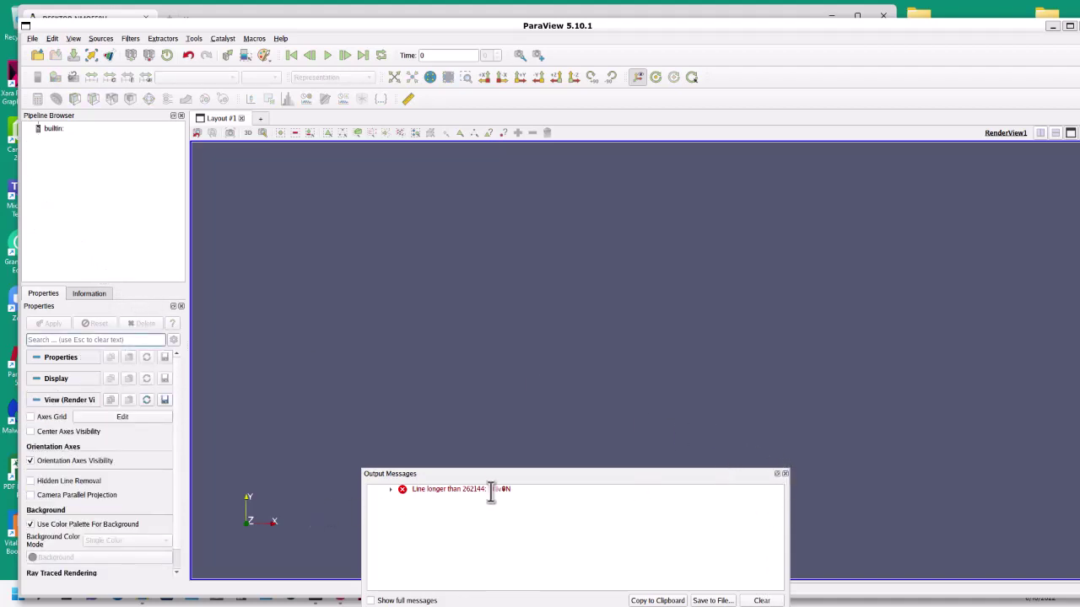
Add a Cone source from the alphabetical Sources list and apply it.
{"action": "left_click", "coordinate": [94, 38]}
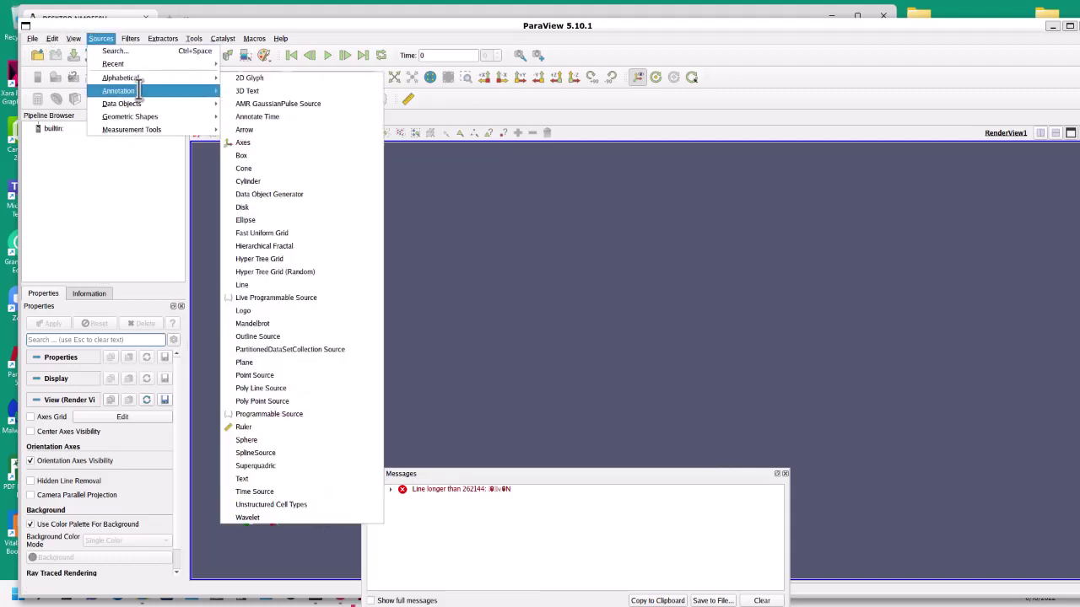
{"action": "mouse_move", "coordinate": [135, 108]}
{"action": "mouse_move", "coordinate": [133, 130]}
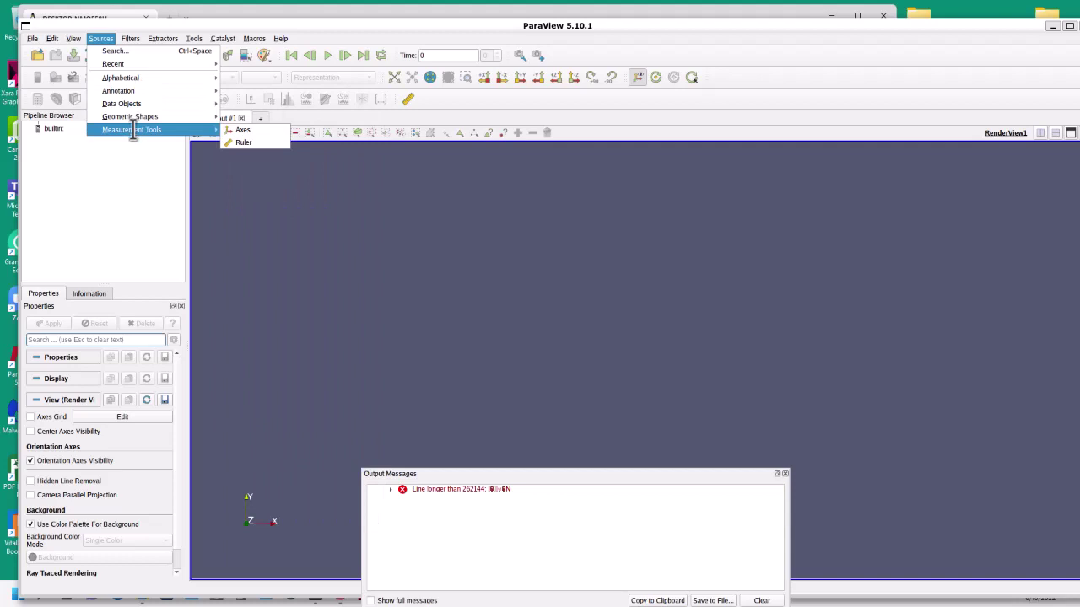
{"action": "mouse_move", "coordinate": [150, 79]}
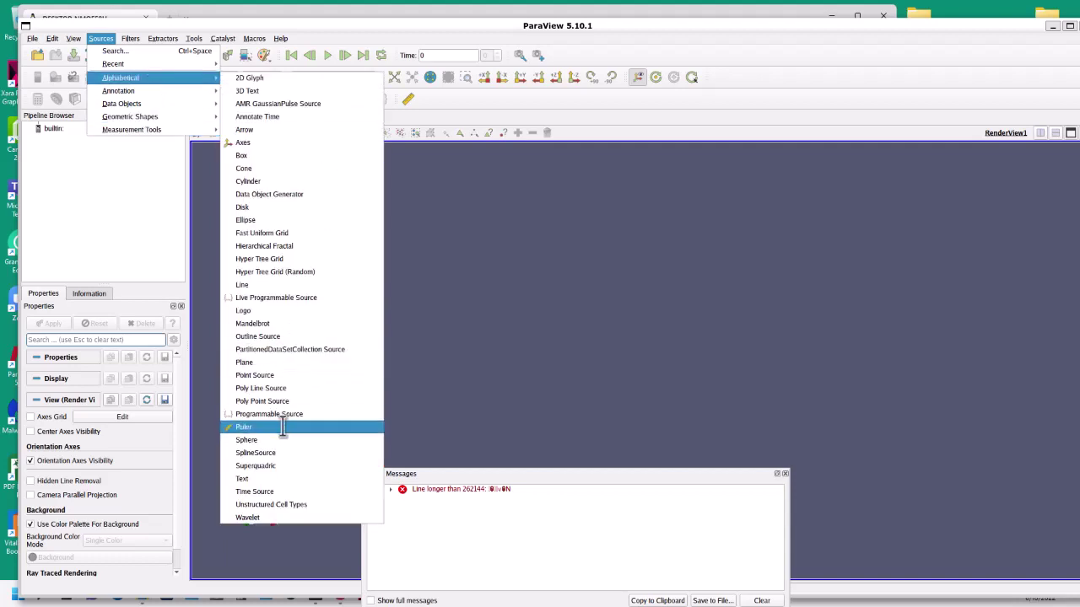
{"action": "left_click", "coordinate": [304, 169]}
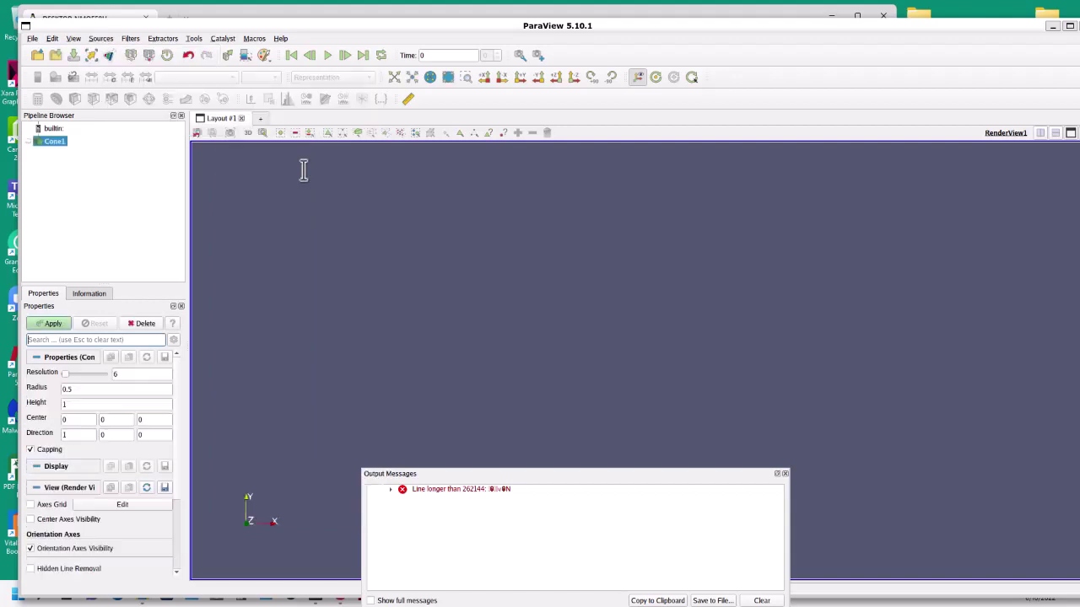
{"action": "left_click", "coordinate": [53, 322]}
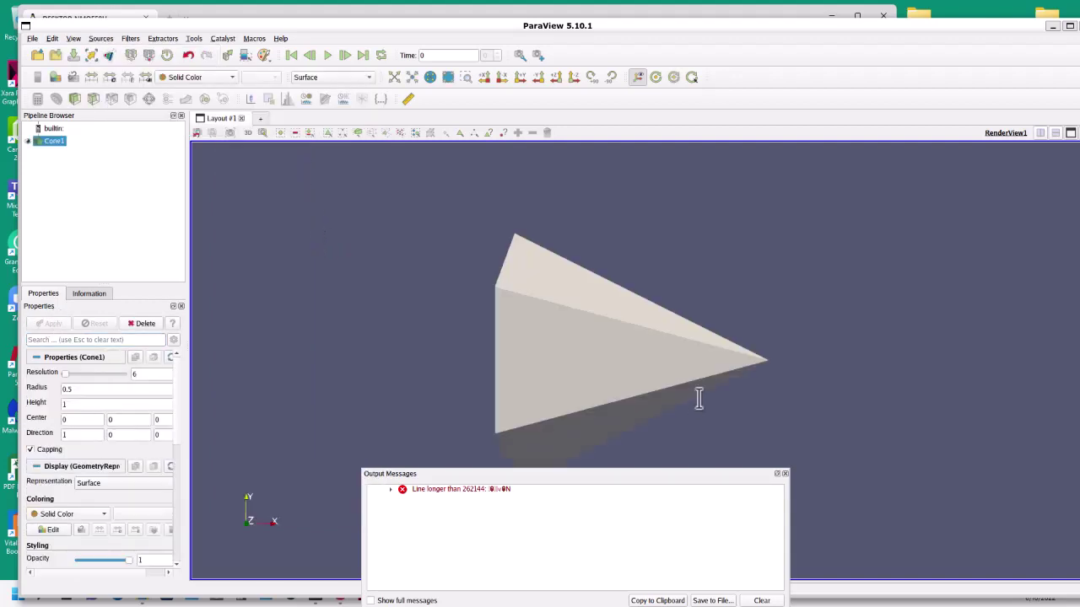
Set the cone's opacity to 0.41, rotate the view, and maximise the ParaView window.
{"action": "left_click_drag", "start_coordinate": [699, 394], "coordinate": [642, 257]}
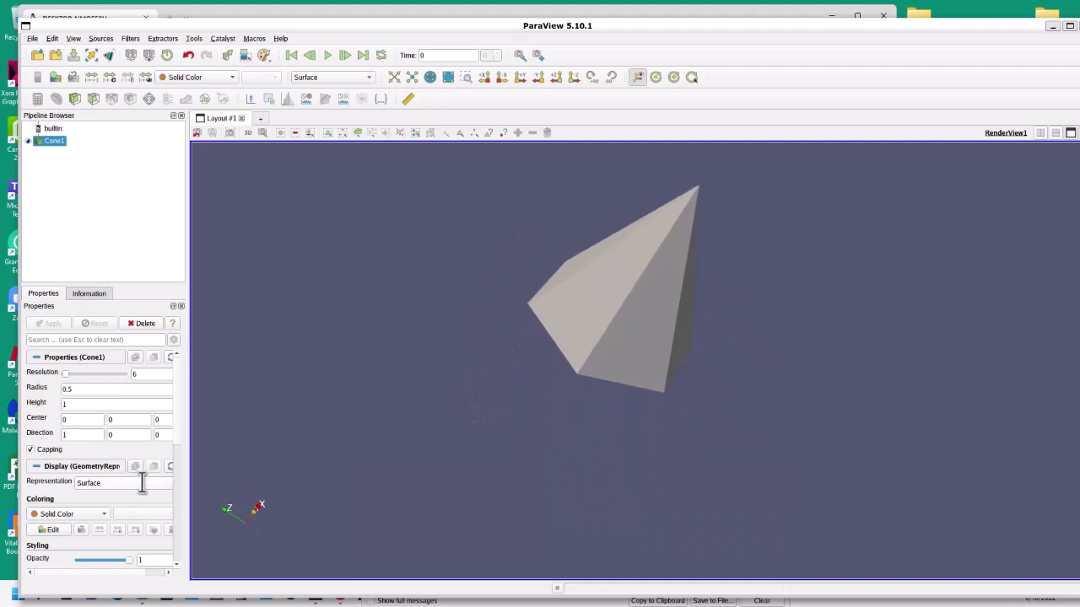
{"action": "scroll", "coordinate": [141, 479], "scroll_direction": "down", "scroll_amount": 2}
{"action": "left_click_drag", "start_coordinate": [130, 493], "coordinate": [97, 496]}
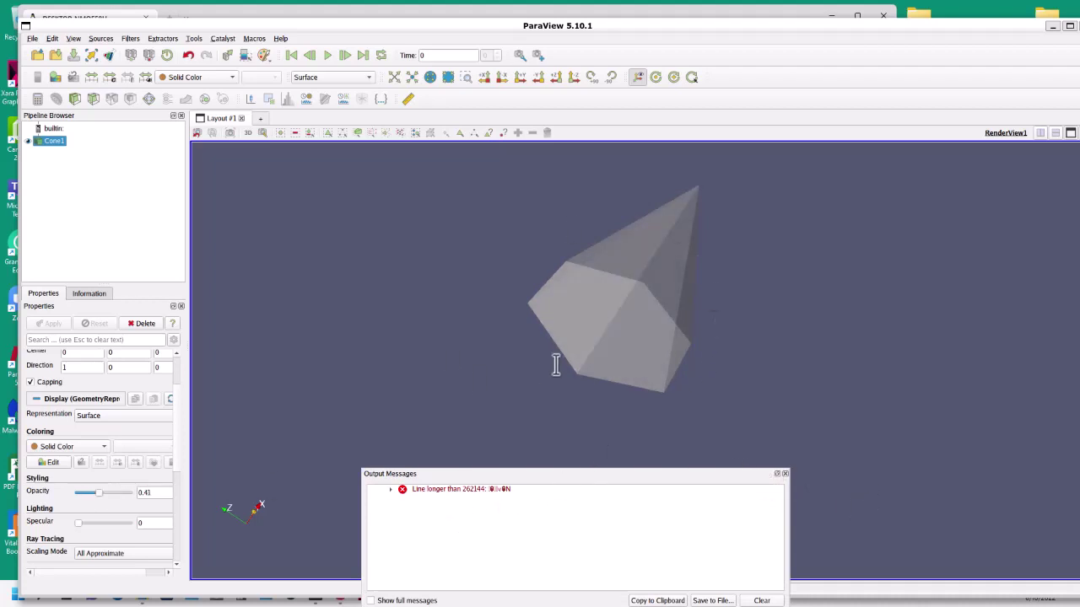
{"action": "left_click_drag", "start_coordinate": [557, 363], "coordinate": [471, 296]}
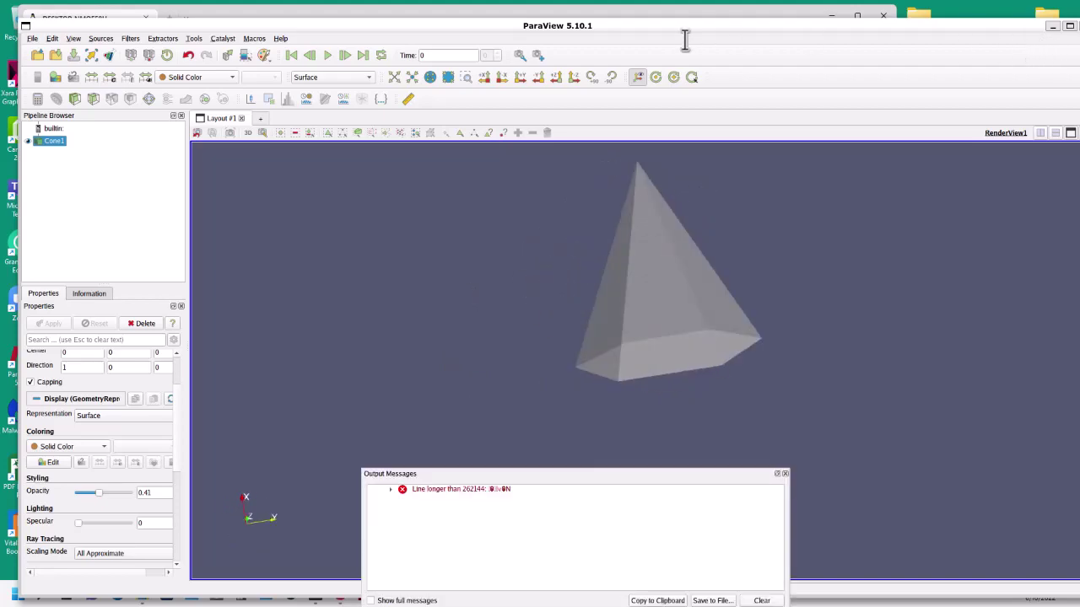
{"action": "left_click_drag", "start_coordinate": [699, 32], "coordinate": [643, 51]}
{"action": "left_click", "coordinate": [1009, 46]}
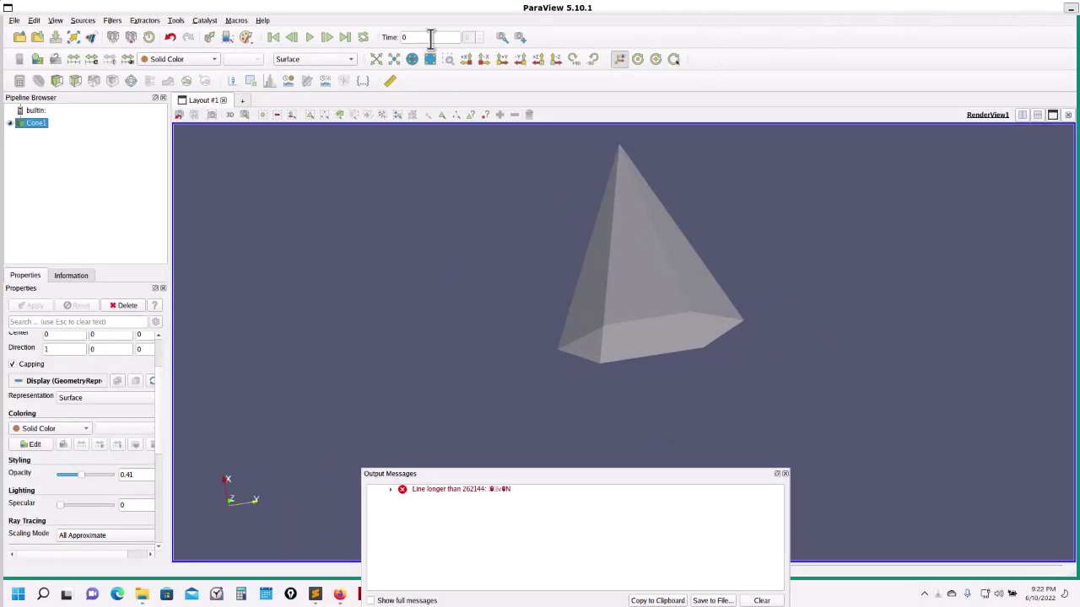
Exit ParaView and list the motorBike folder: 0.orig, constant, logs, processor0–5, system.
{"action": "left_click", "coordinate": [13, 20]}
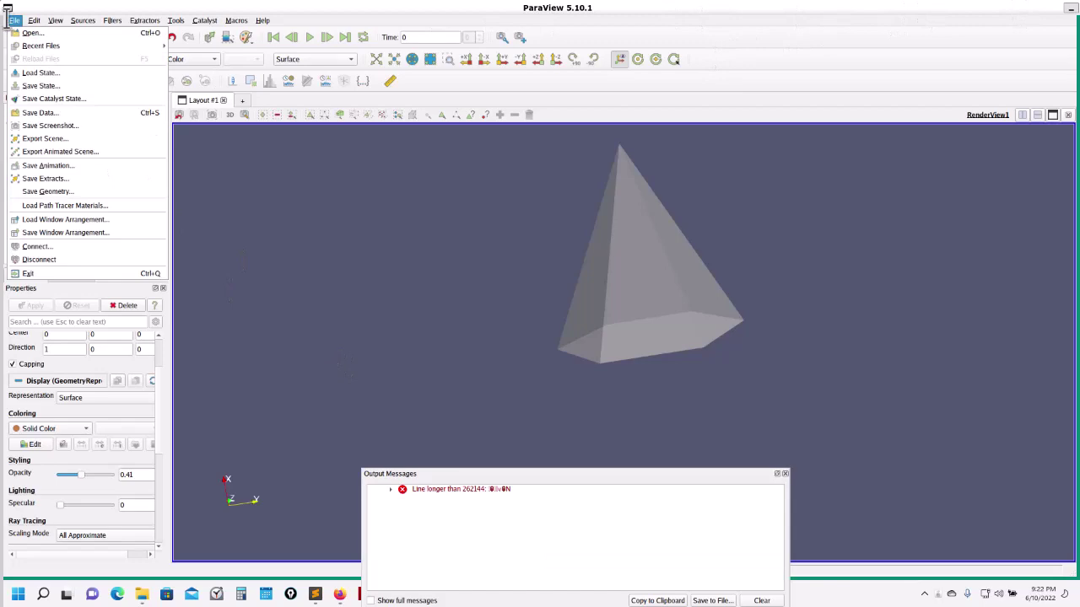
{"action": "left_click", "coordinate": [58, 273]}
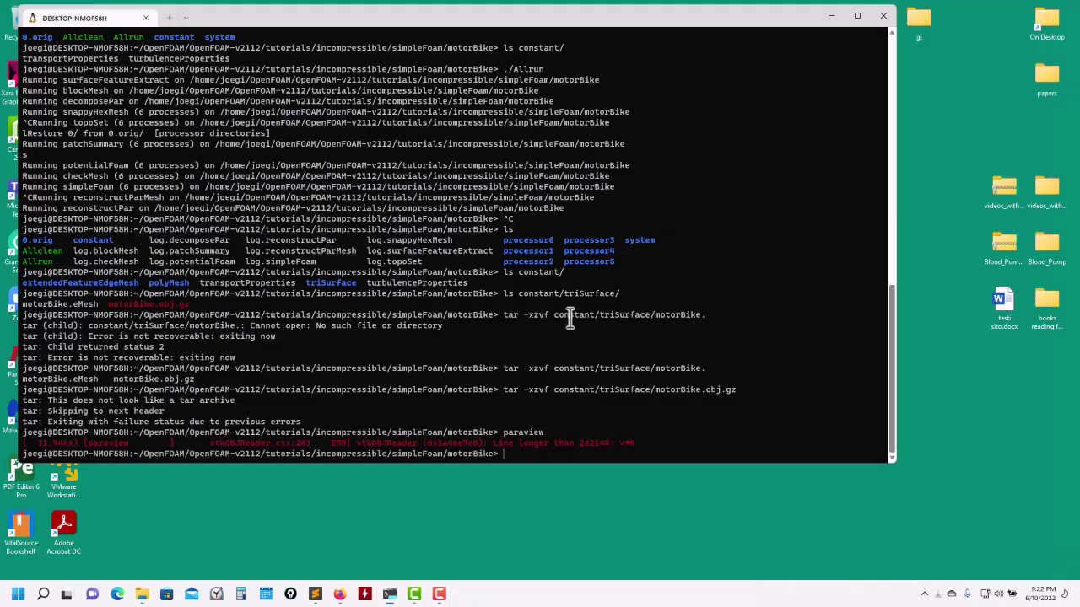
{"action": "key", "text": "Return"}
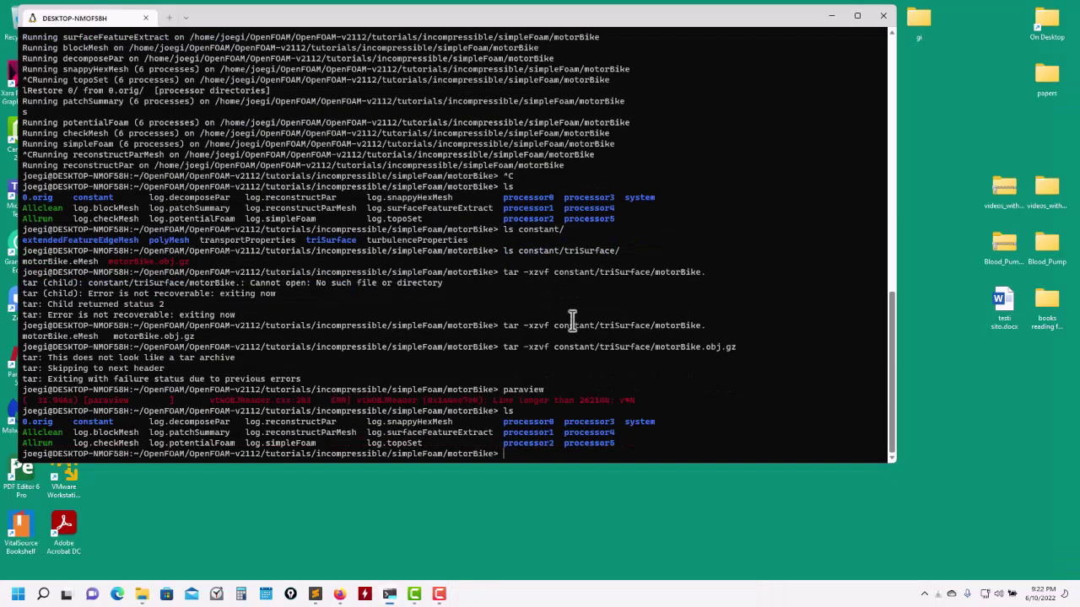